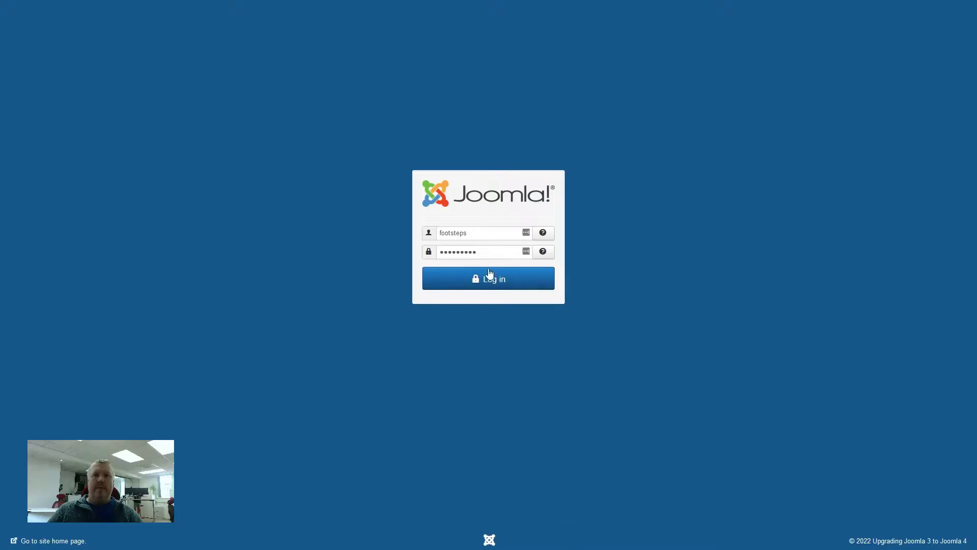
- Log in and attempt updating Joomlashack Framework, OSMap and OSSystem together, which fails on the update path
click(489, 278)
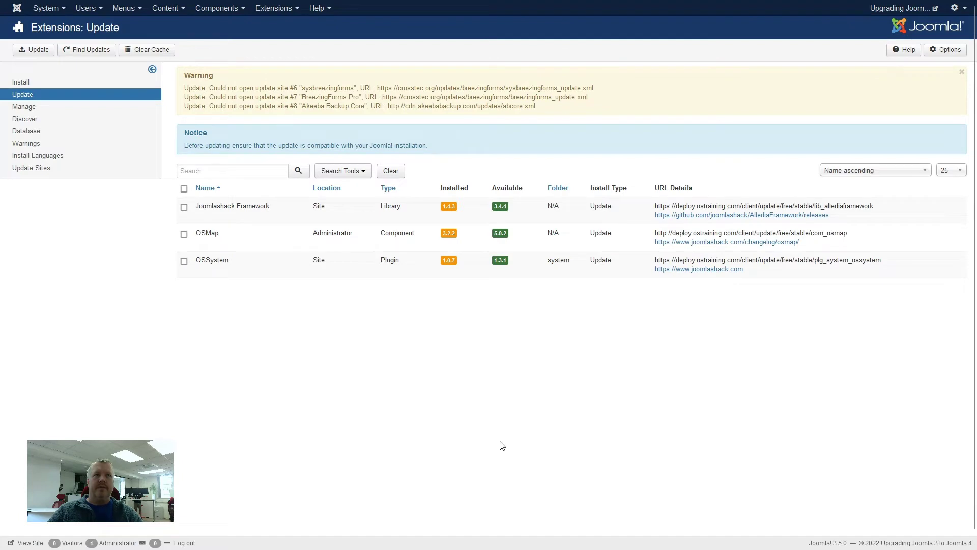
click(185, 189)
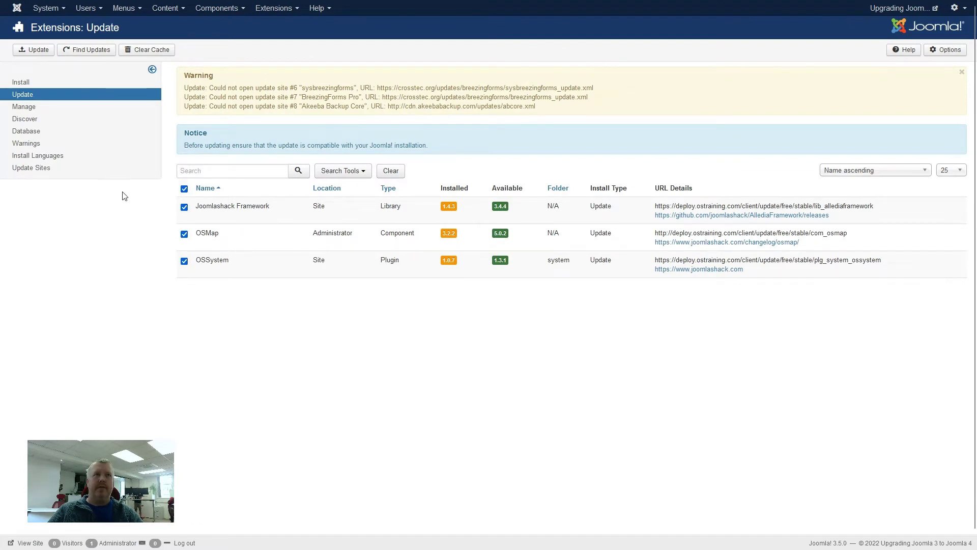
click(30, 50)
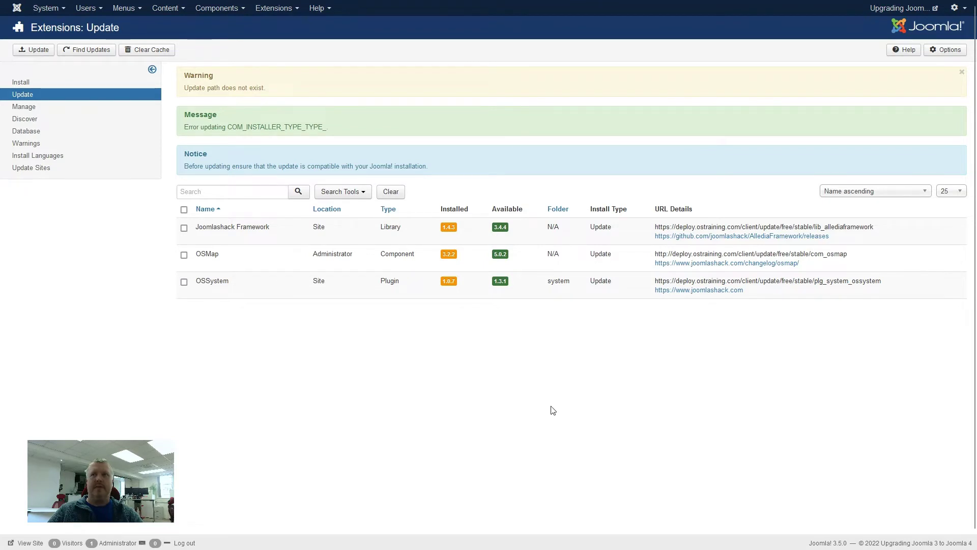
click(218, 7)
- Set the Joomla! Update channel to Joomla! Next and save the settings
mouse_move(229, 115)
click(224, 90)
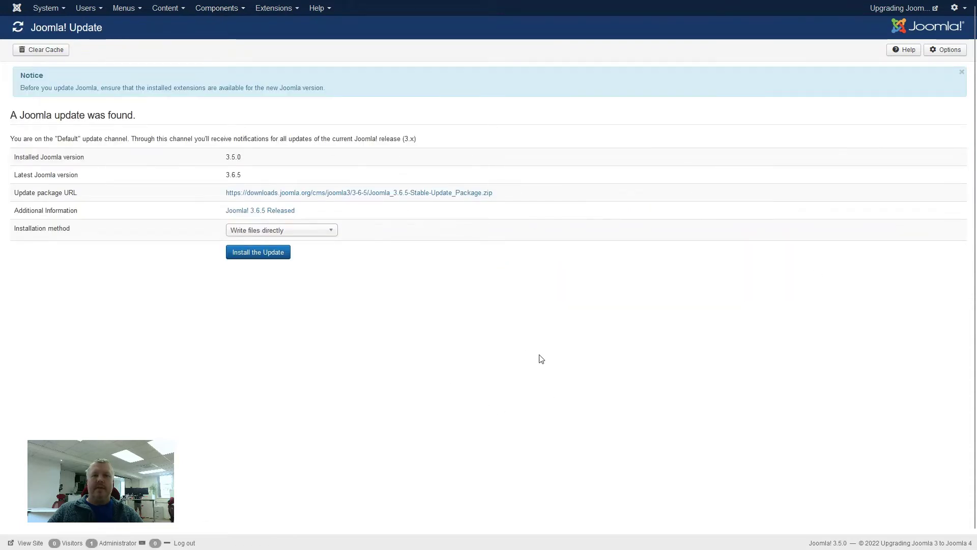
click(952, 51)
click(296, 115)
click(269, 136)
click(124, 49)
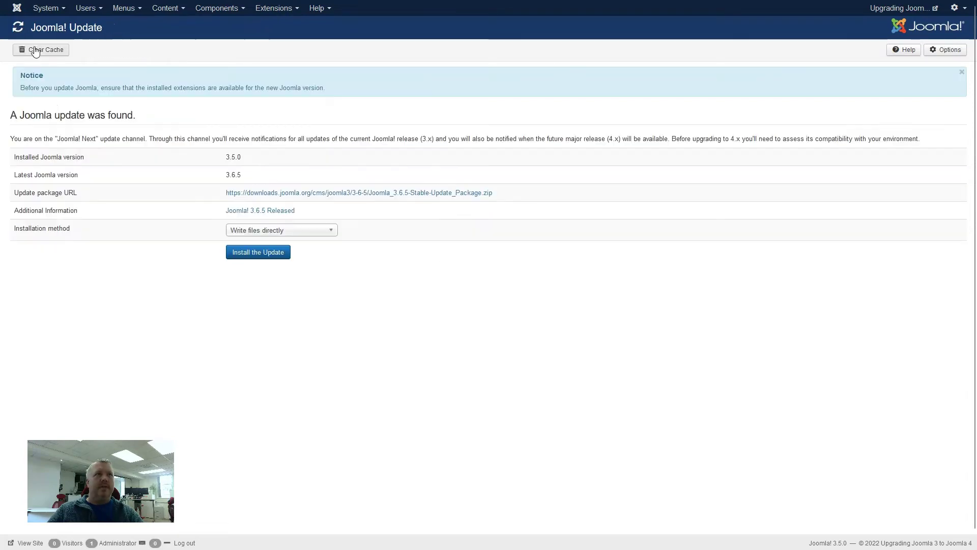
- Clear the update cache and install Joomla 3.6.5, confirming with the administrator username and password
click(30, 49)
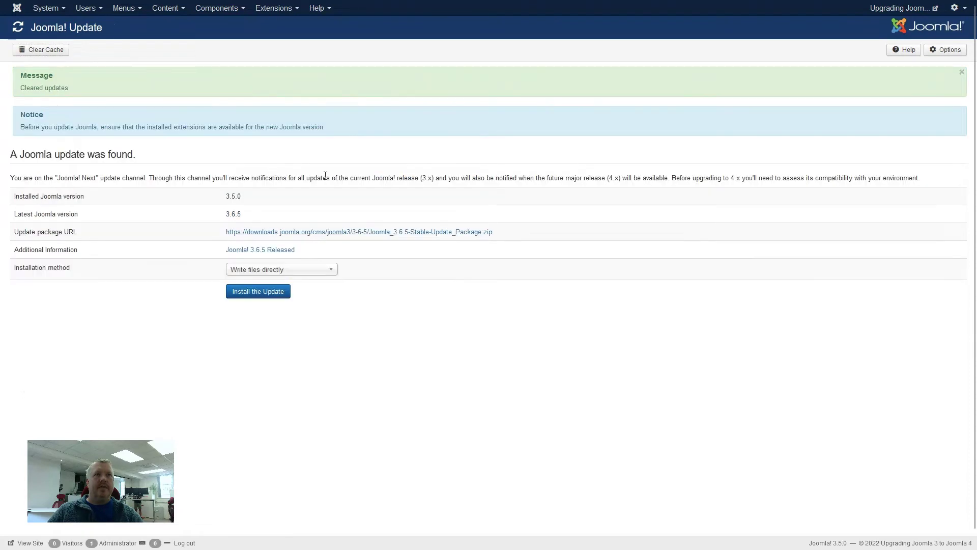
click(268, 295)
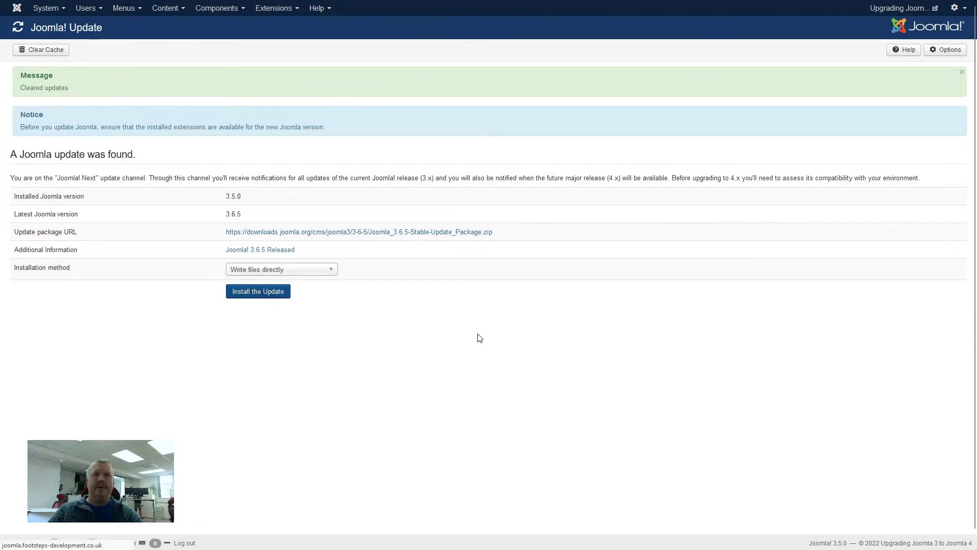
text(footsteps)
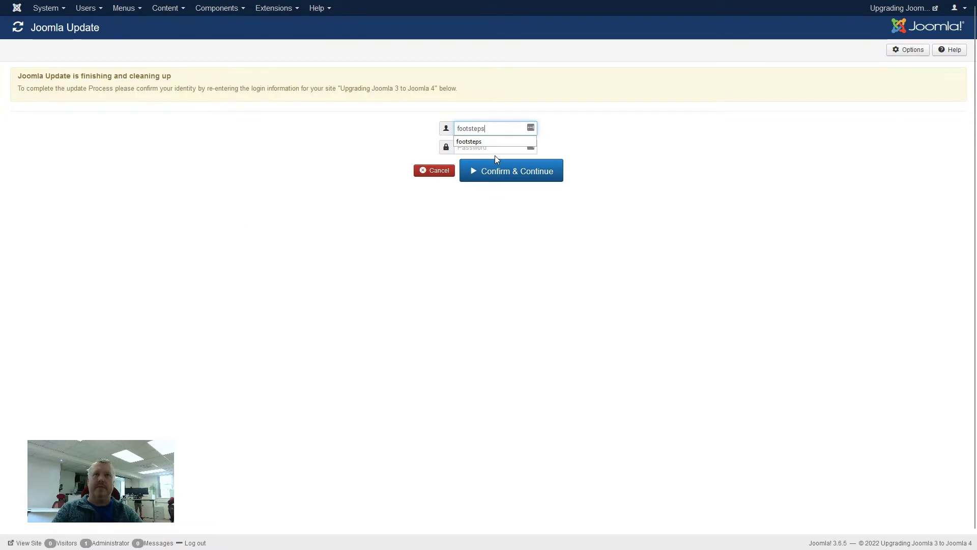
key(Tab)
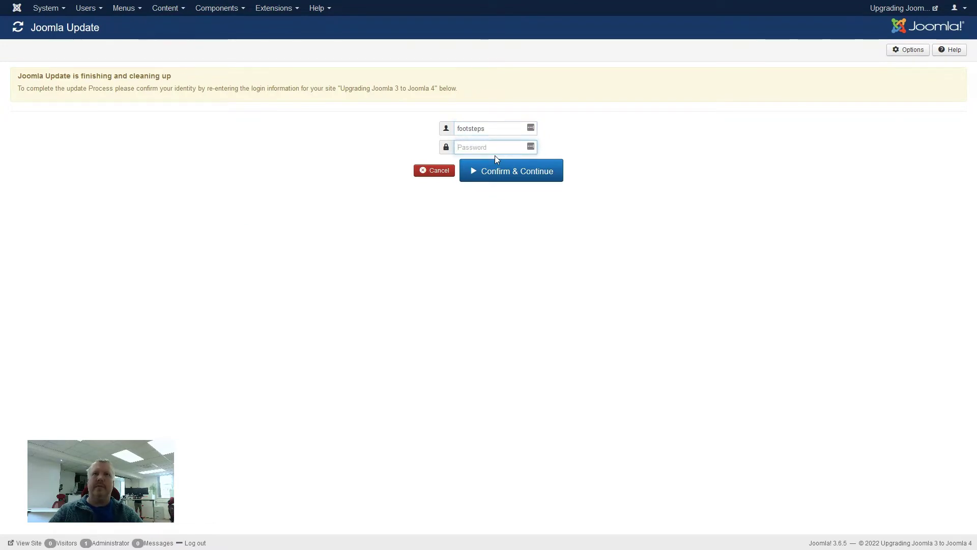
text(•••)
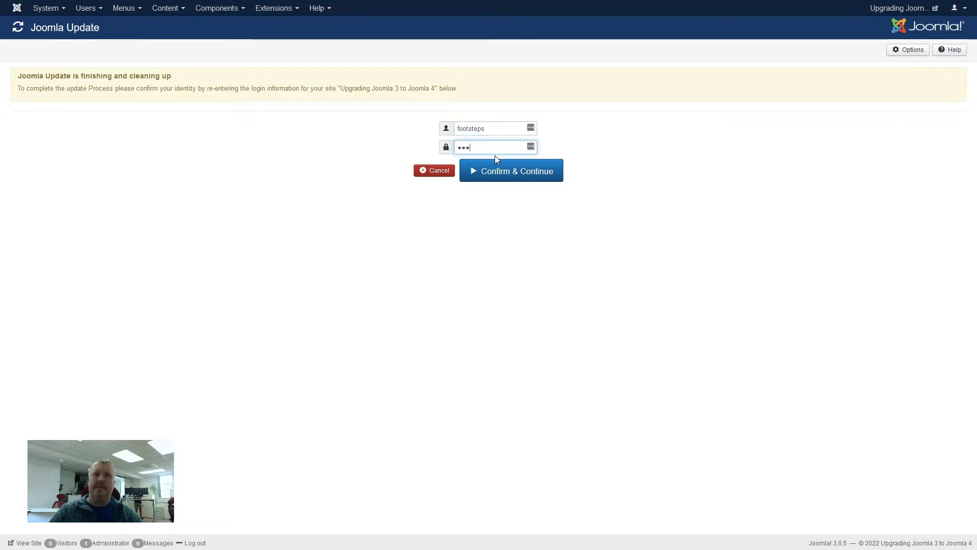
text(••••••)
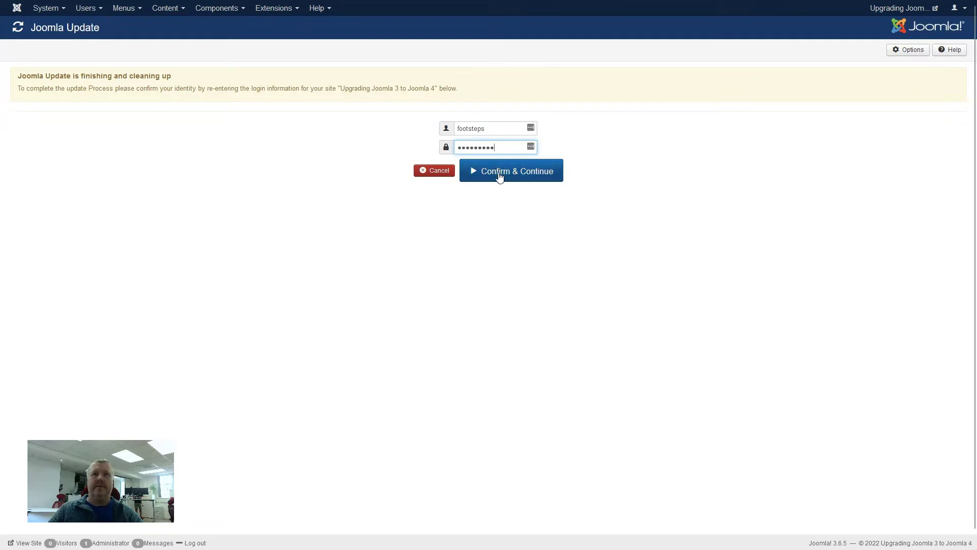
click(509, 176)
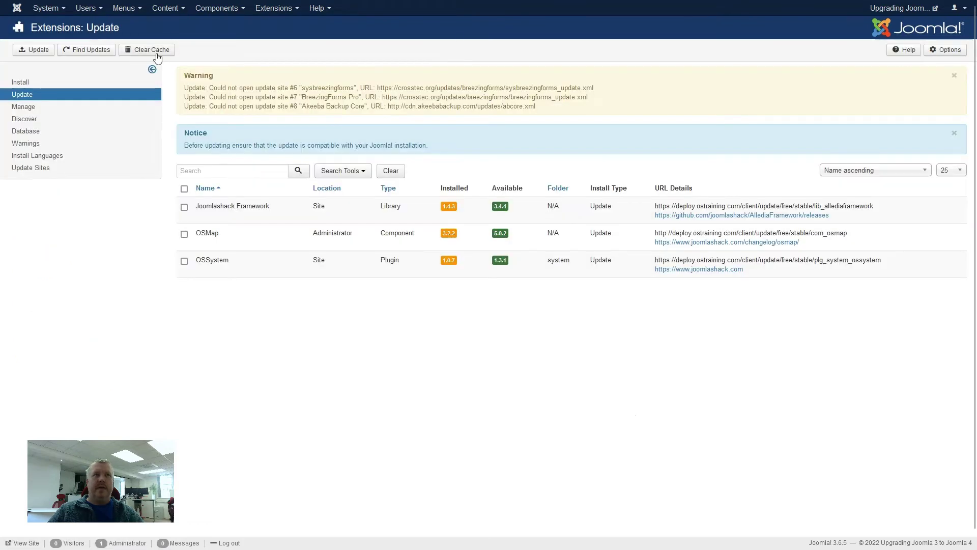
- Clear the extension update cache, find updates again, and update all three listed extensions
click(143, 53)
click(97, 49)
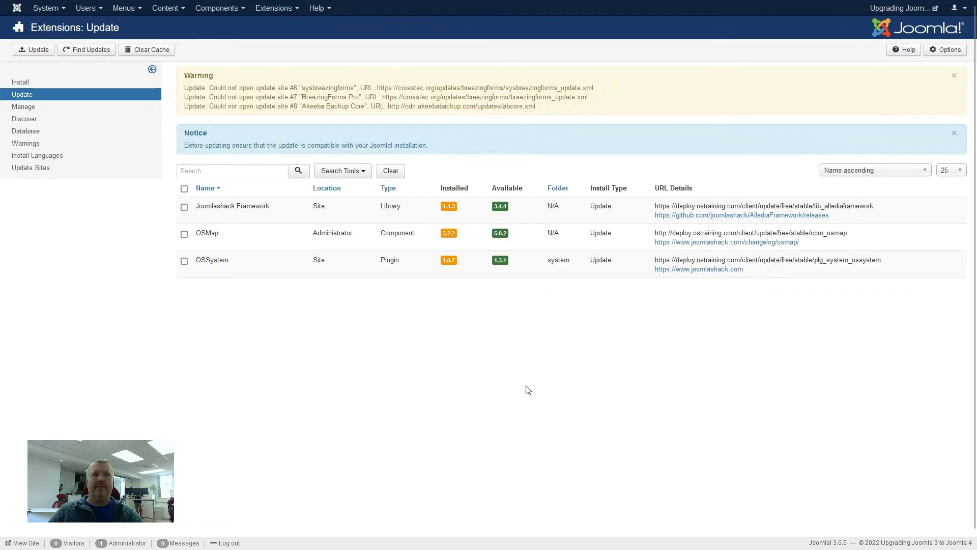
click(184, 189)
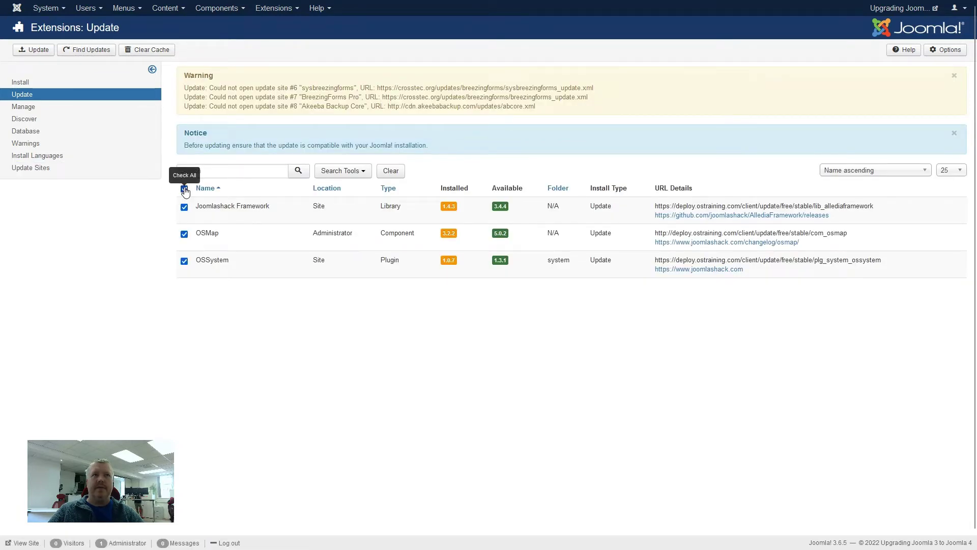
click(35, 50)
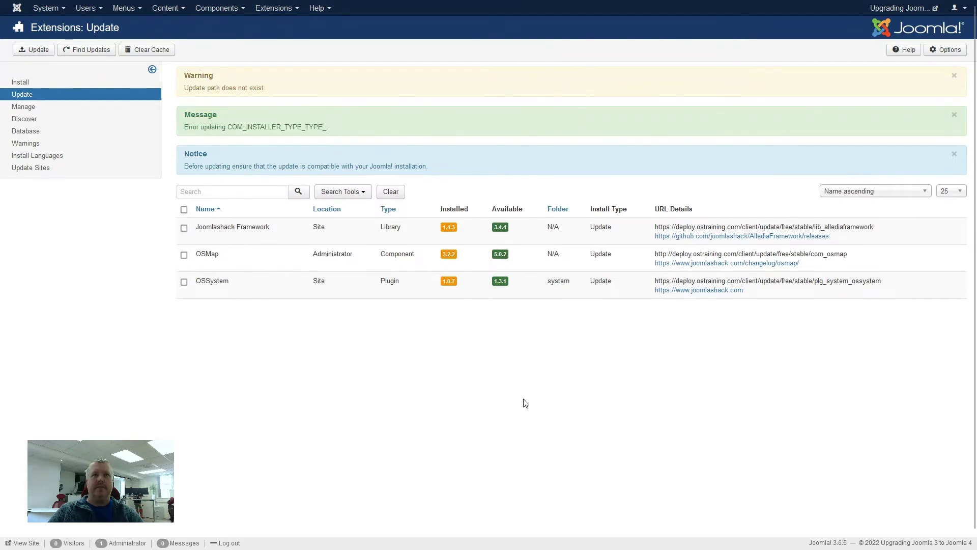
- Install the Joomla 3.10.9 core update from the Joomla! Update page
click(217, 8)
click(219, 89)
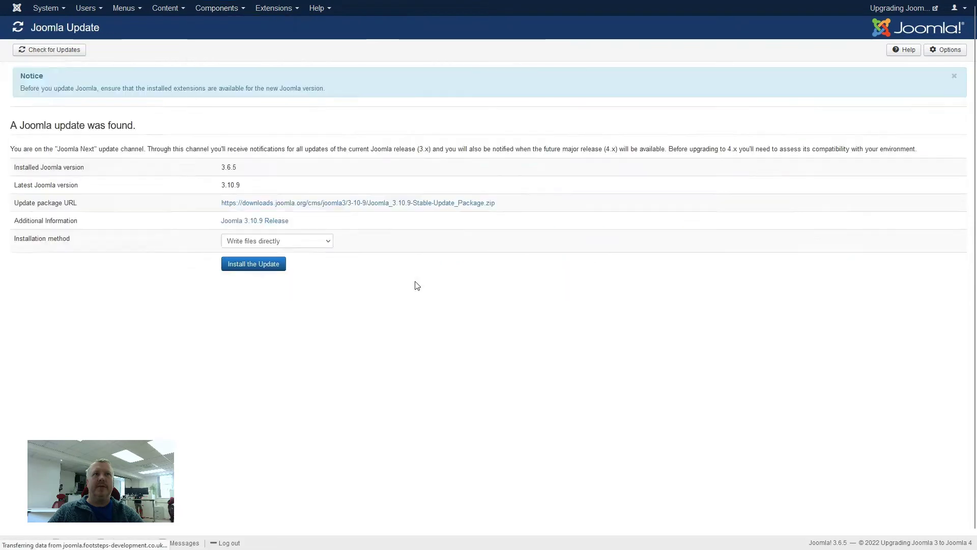
click(253, 280)
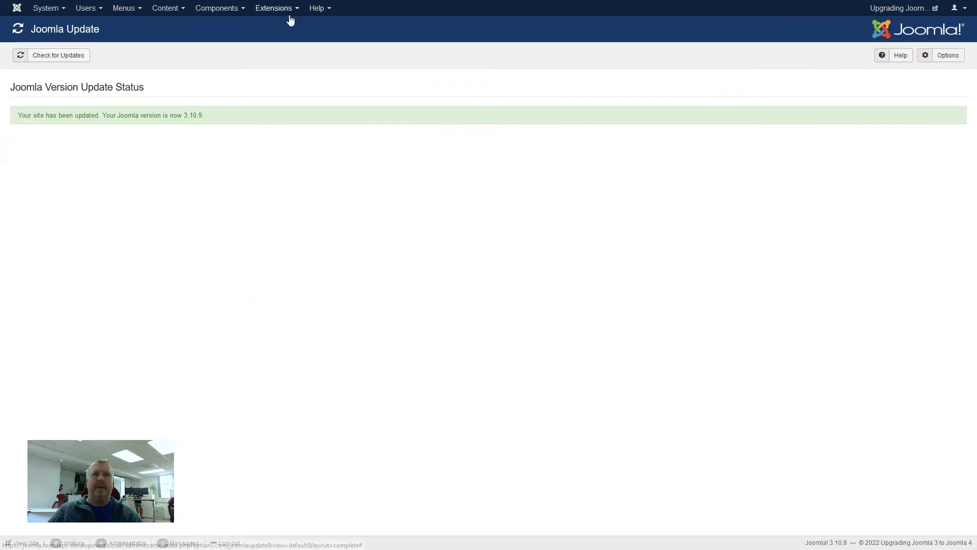
click(275, 8)
- Clear the cache, find updates and update all five extensions; OSMap fails needing 4.2.1
mouse_move(273, 25)
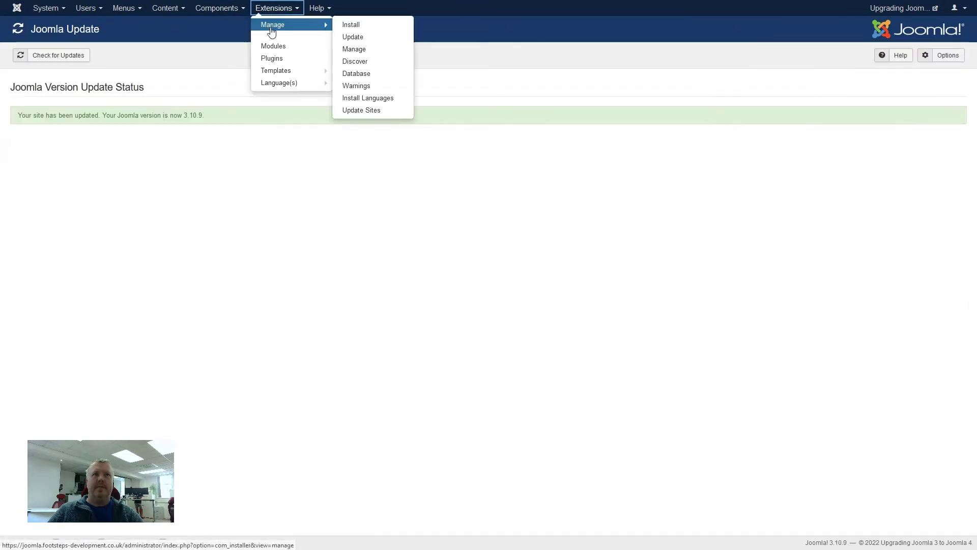
click(359, 39)
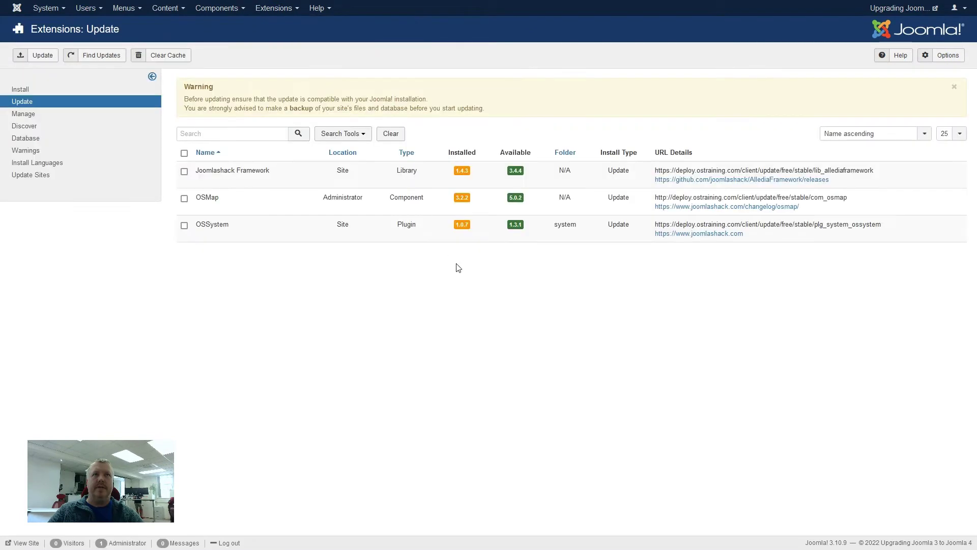
click(159, 56)
click(101, 56)
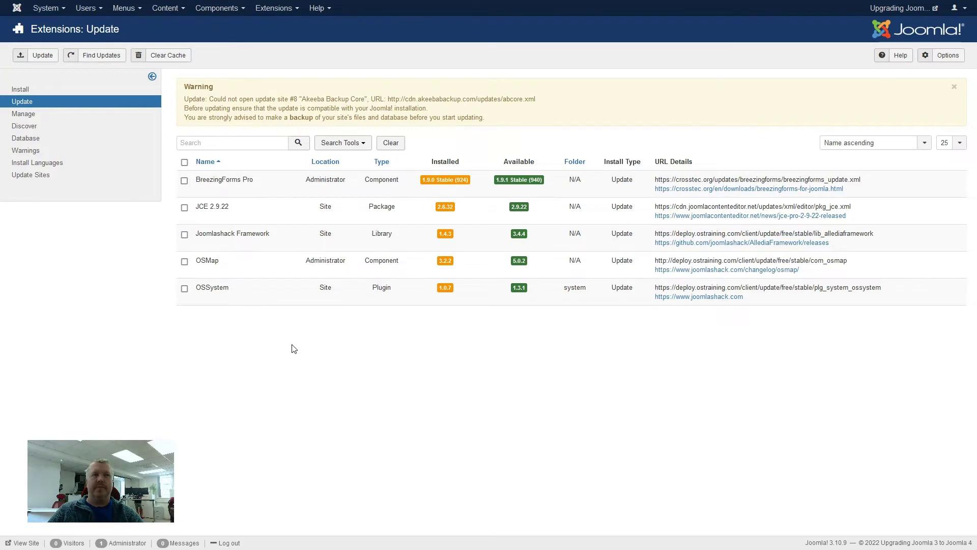
click(184, 162)
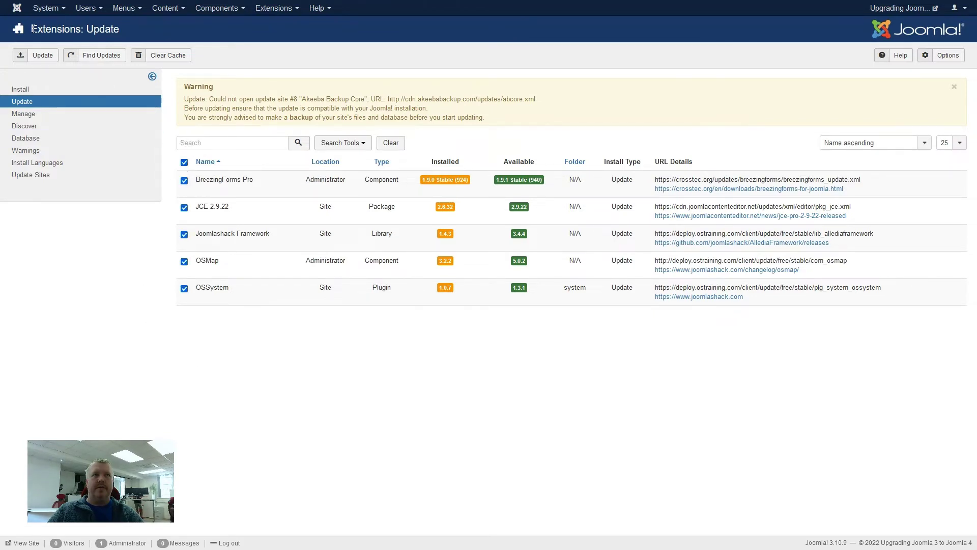
click(35, 57)
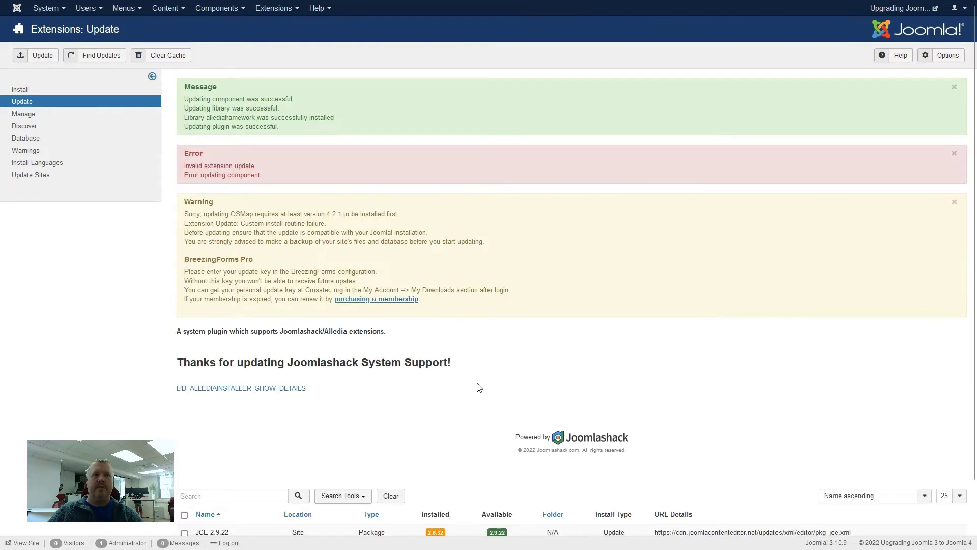
scroll(468, 389, down, 2)
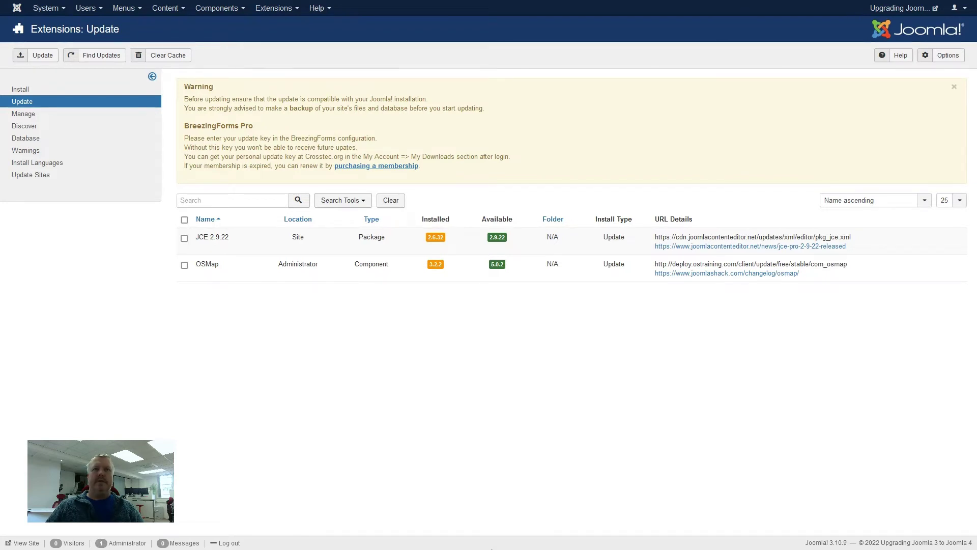
- Install the OSMap package by dropping its zip onto the Upload Package File area
click(21, 89)
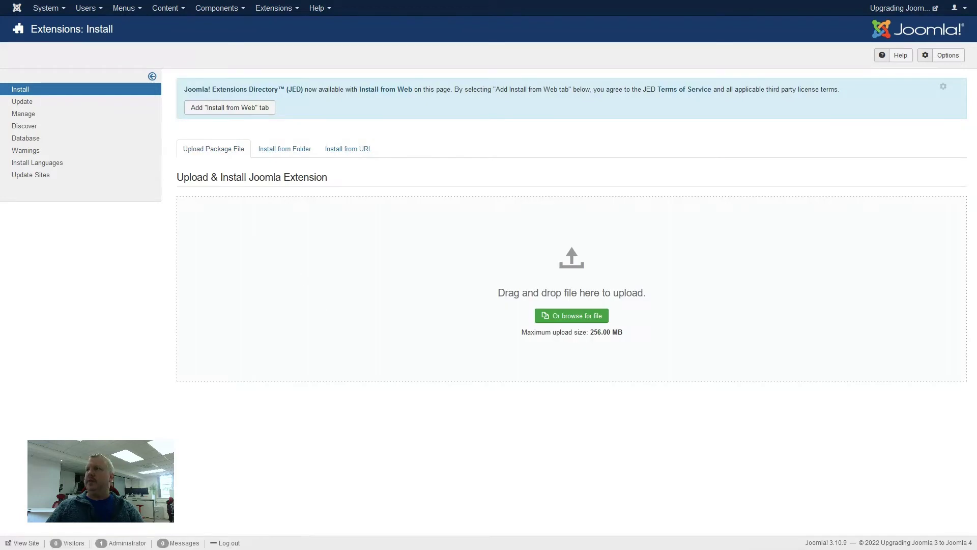
drag(814, 300, 710, 305)
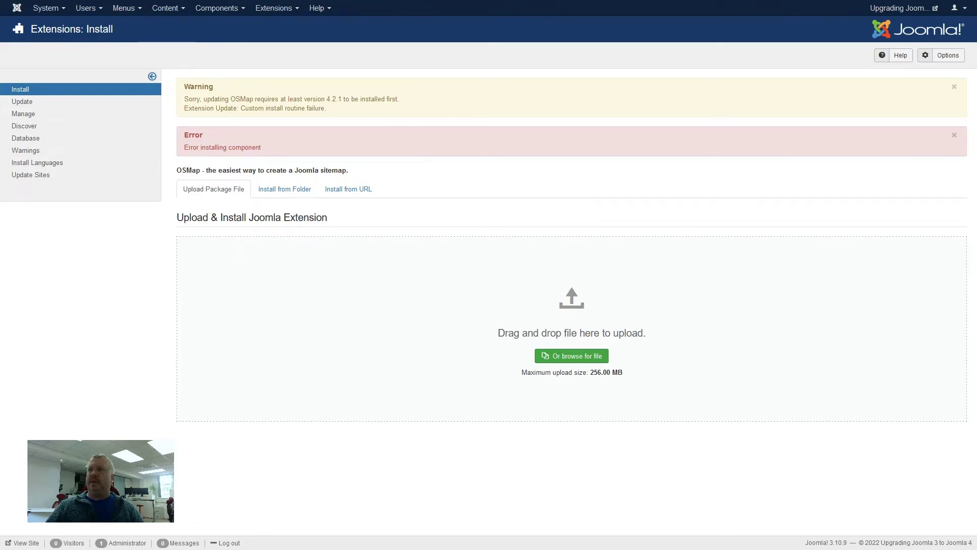
drag(976, 336, 616, 319)
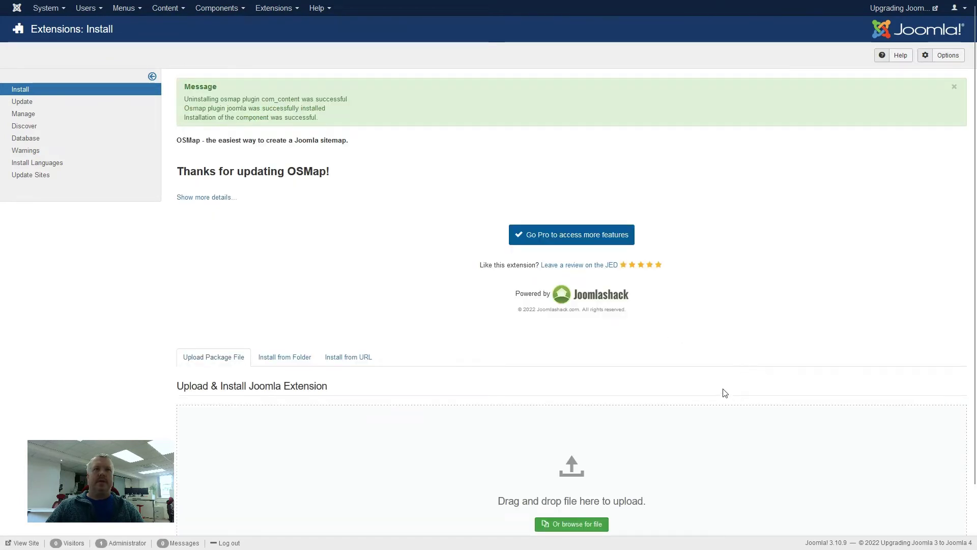
scroll(665, 352, down, 2)
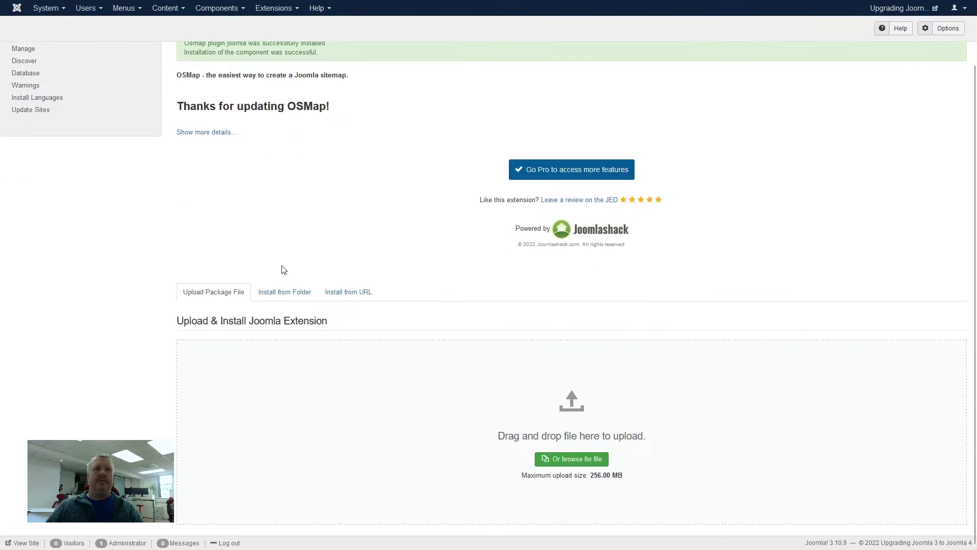
scroll(55, 152, up, 2)
- Clear the update cache, find updates, and update only OSMap to 5.0.2
click(48, 104)
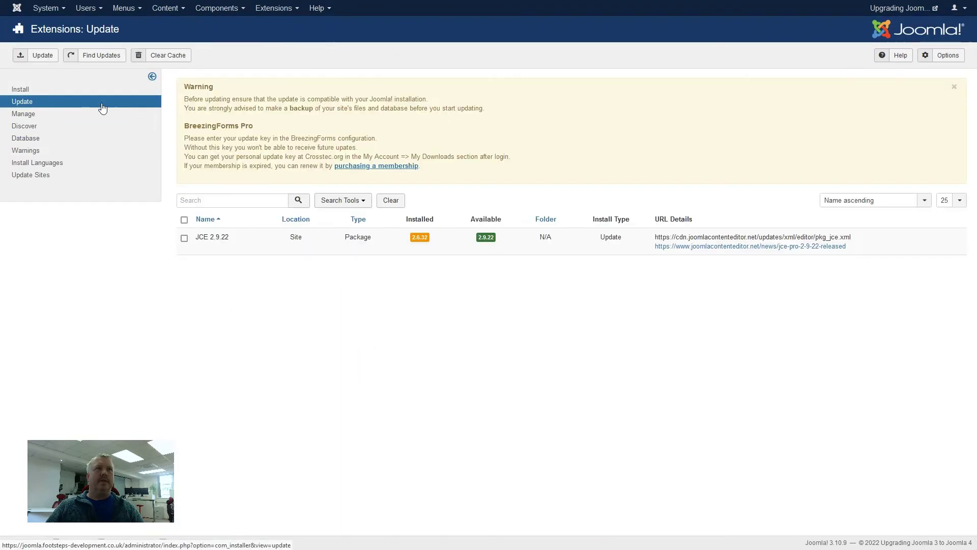
click(167, 57)
click(101, 57)
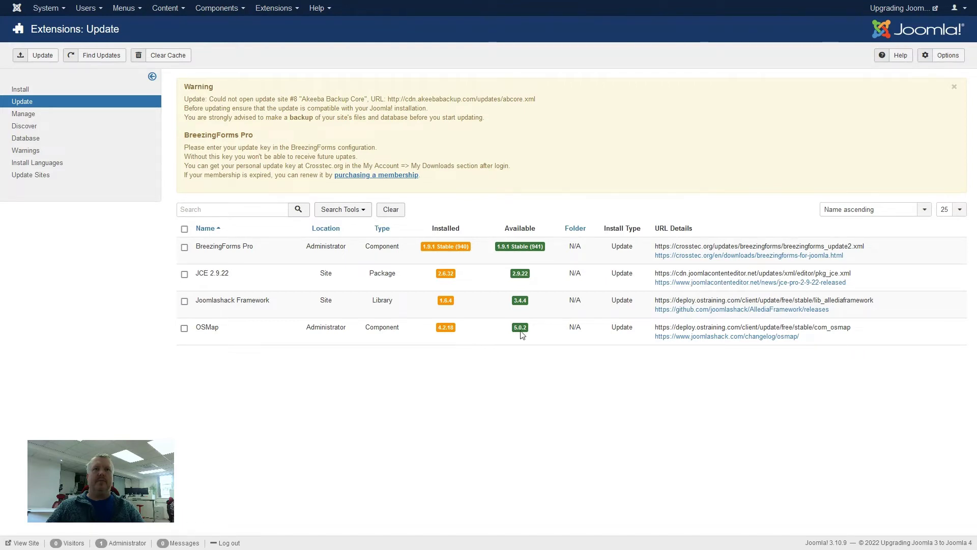
click(184, 328)
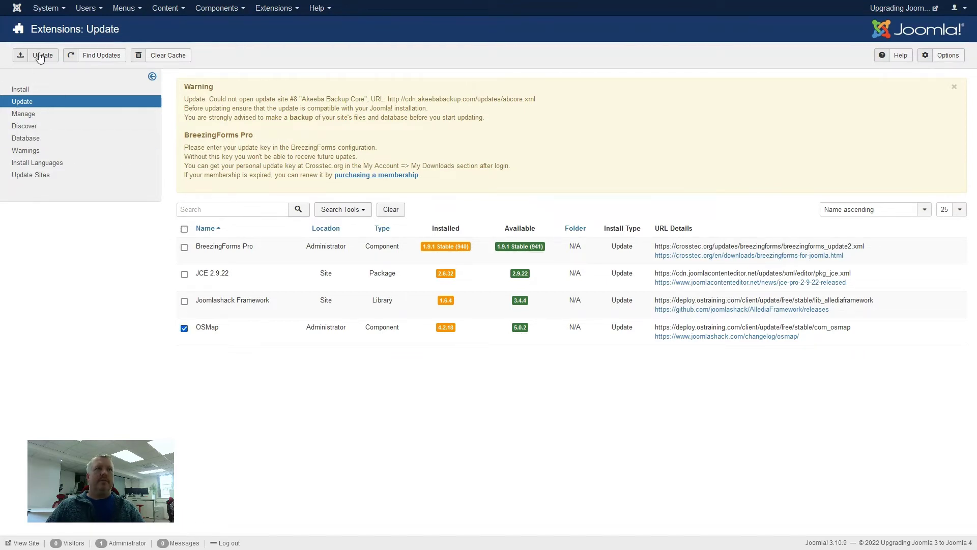
click(41, 56)
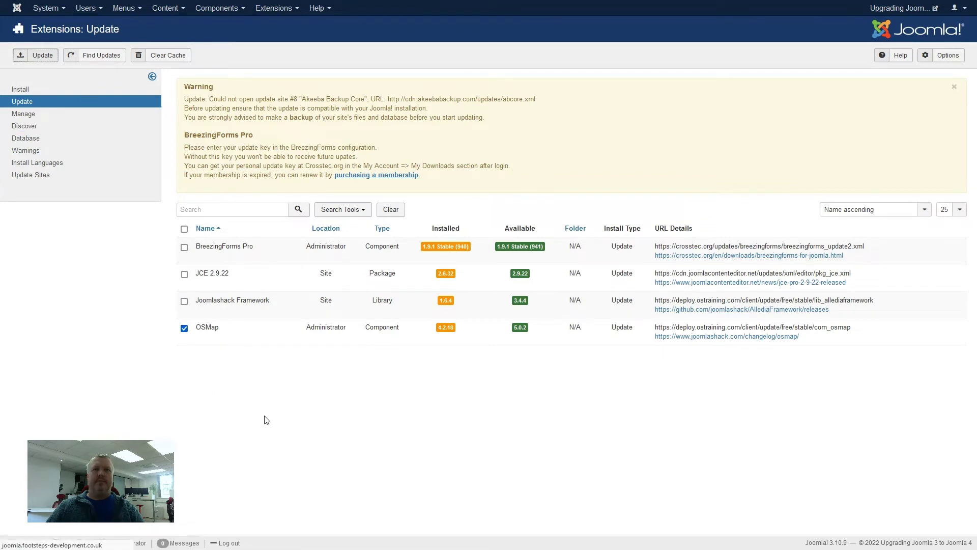
scroll(326, 407, down, 2)
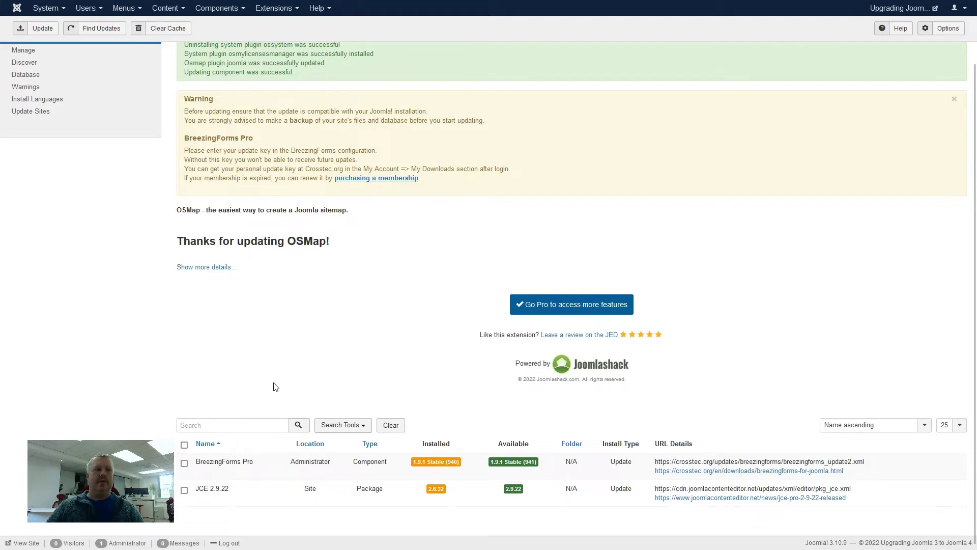
scroll(87, 334, up, 2)
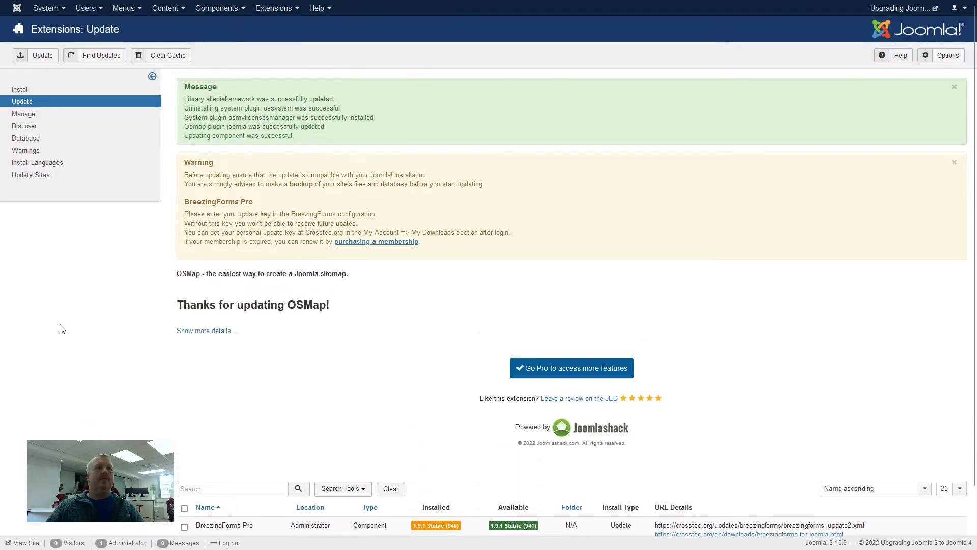
- Upload the JCE package, hit the PHP 7.4 requirement error, then install the compatible JCE 2.9.22 zip
click(31, 90)
drag(967, 224, 710, 283)
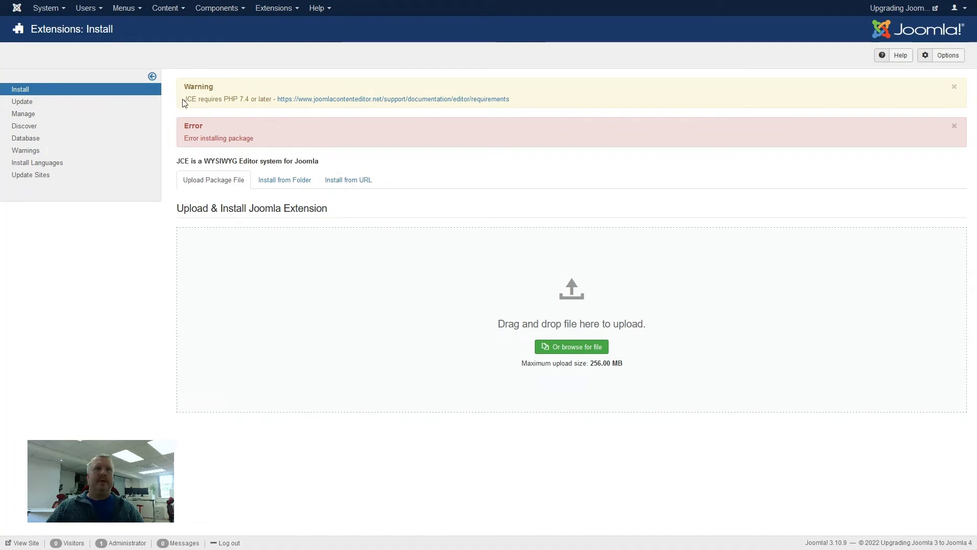
drag(184, 99, 264, 98)
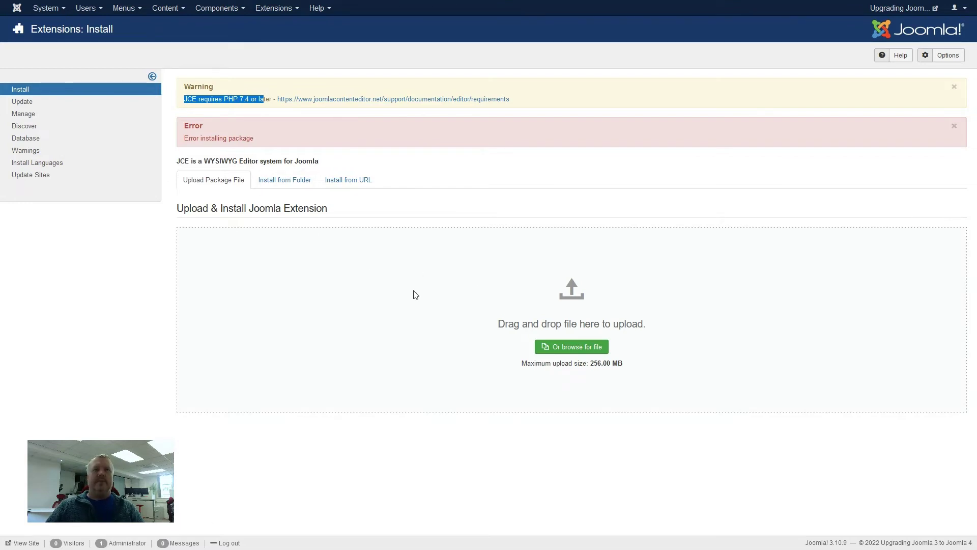
click(331, 338)
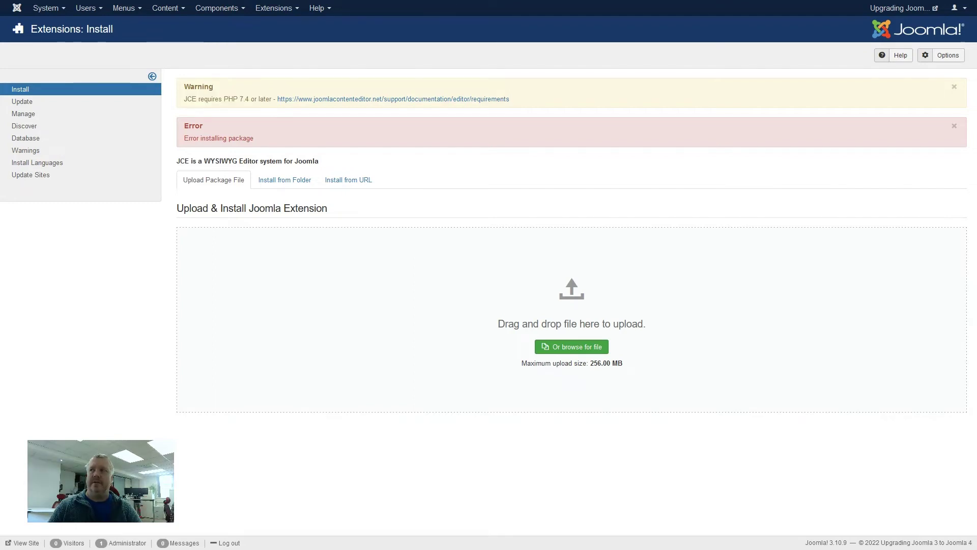
drag(975, 279, 709, 335)
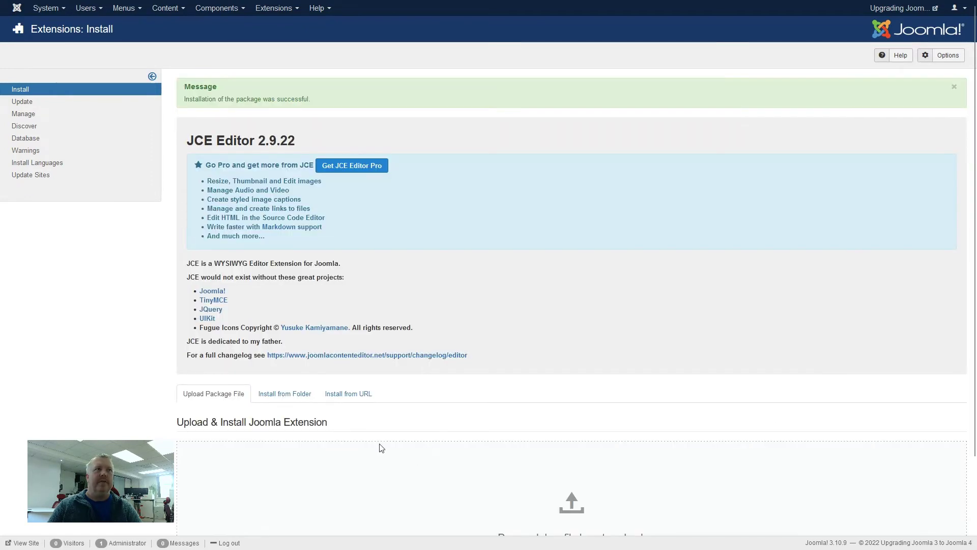
- Clear the update cache, find updates and apply all four, with BreezingForms Pro's download failing
click(58, 102)
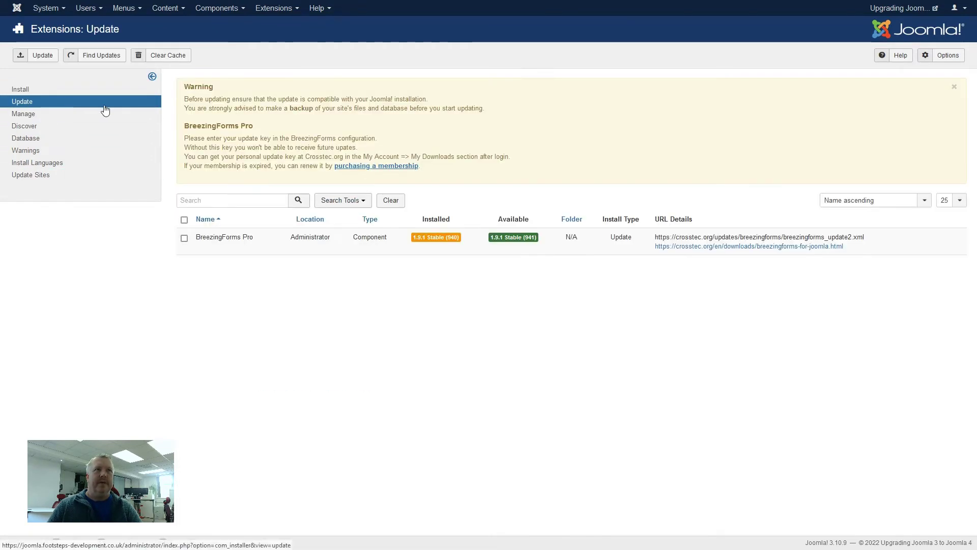
click(168, 56)
click(94, 56)
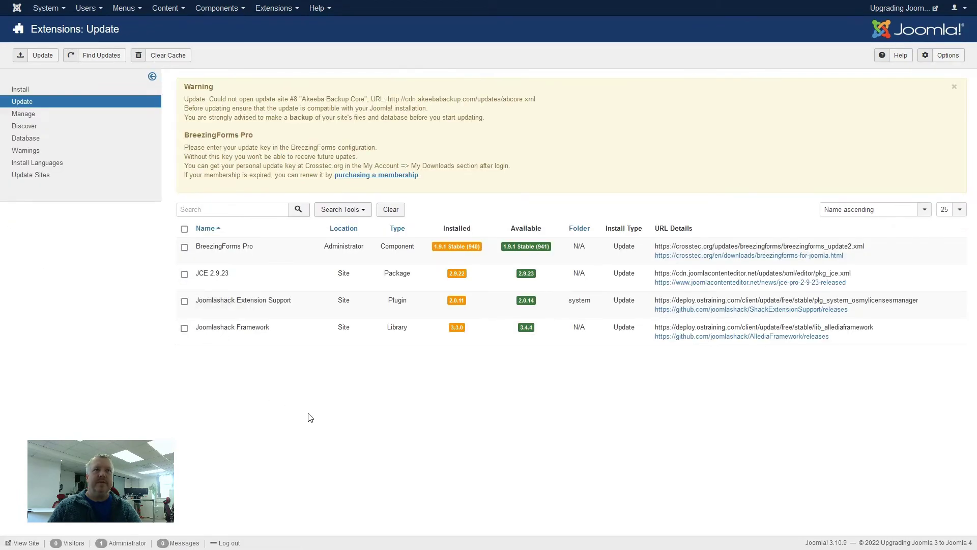
click(184, 230)
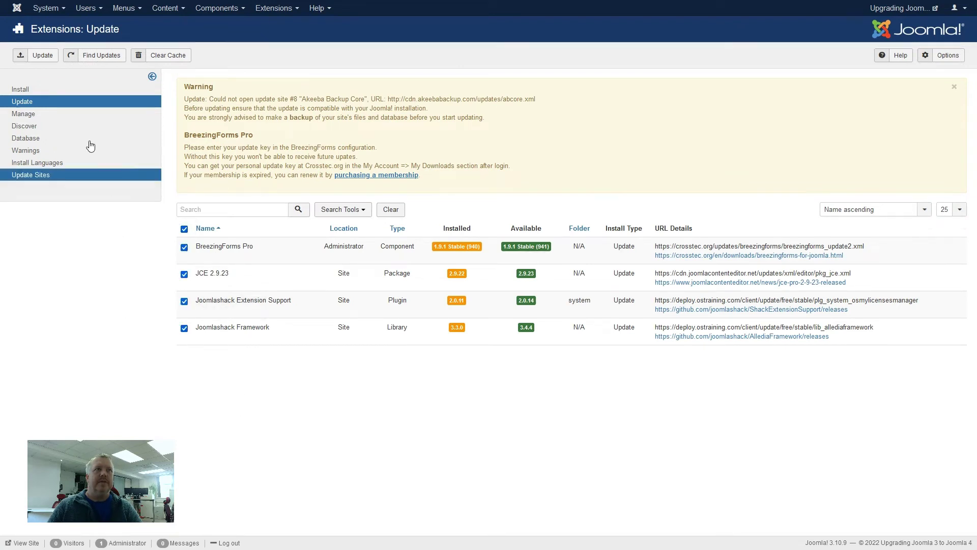
click(43, 56)
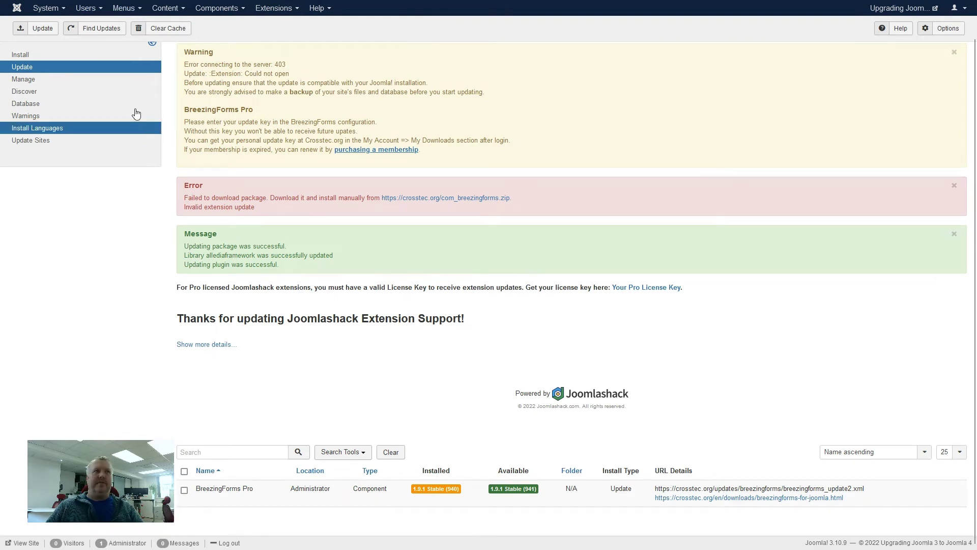
- Install the BreezingForms zip manually, then clear the update cache and mark Joomlashack Framework for updating
click(66, 57)
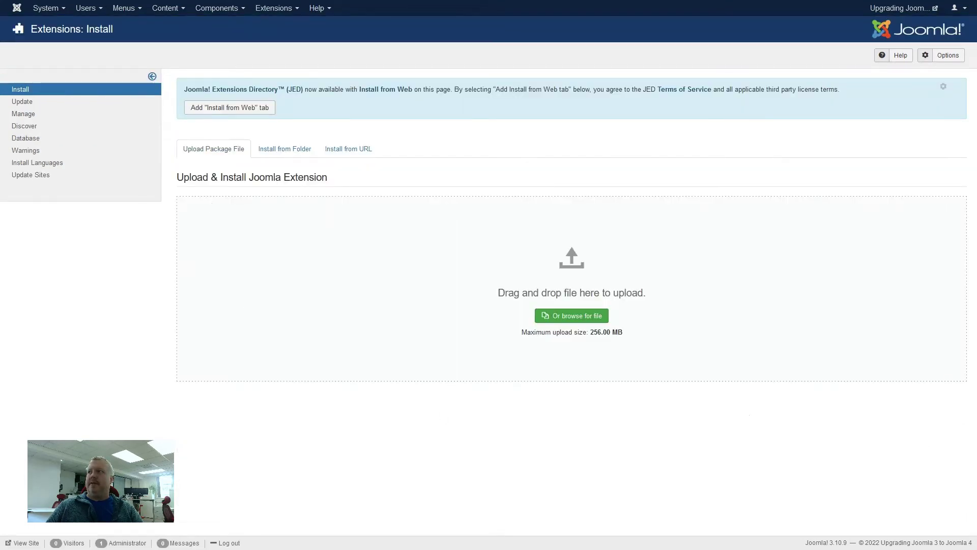
drag(748, 430, 676, 275)
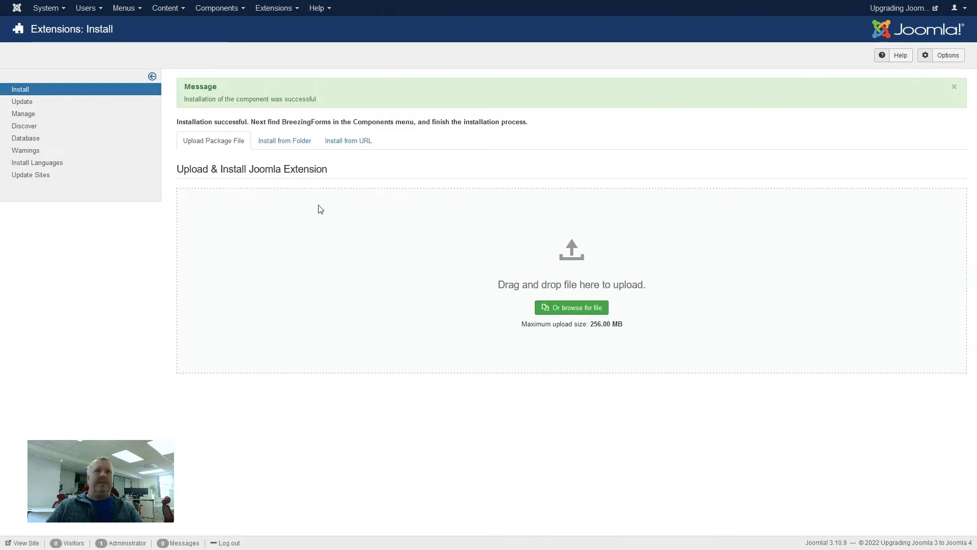
click(59, 102)
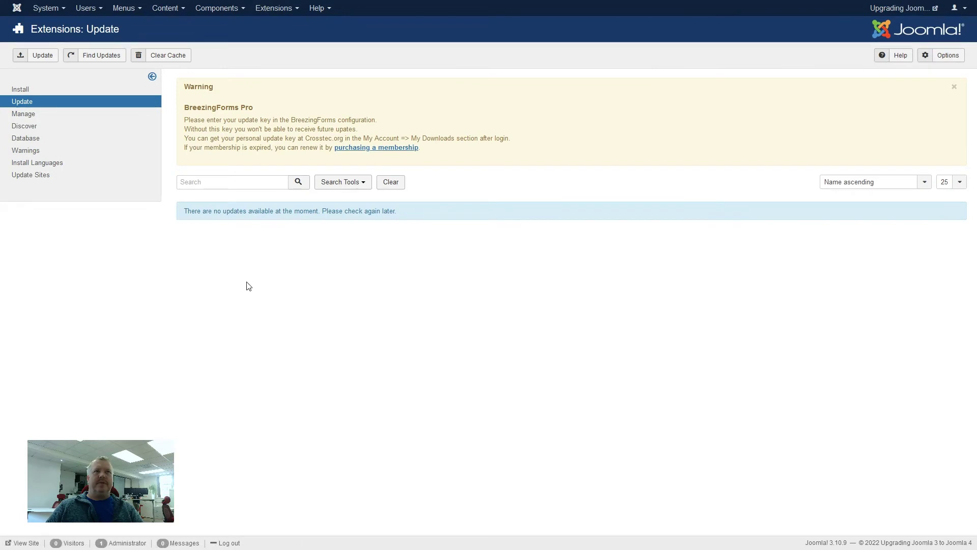
click(157, 59)
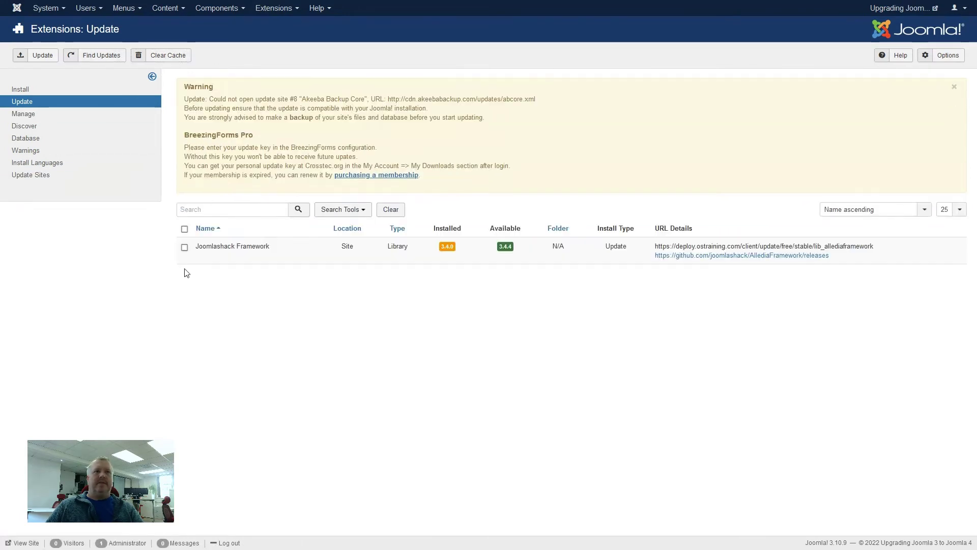
click(184, 248)
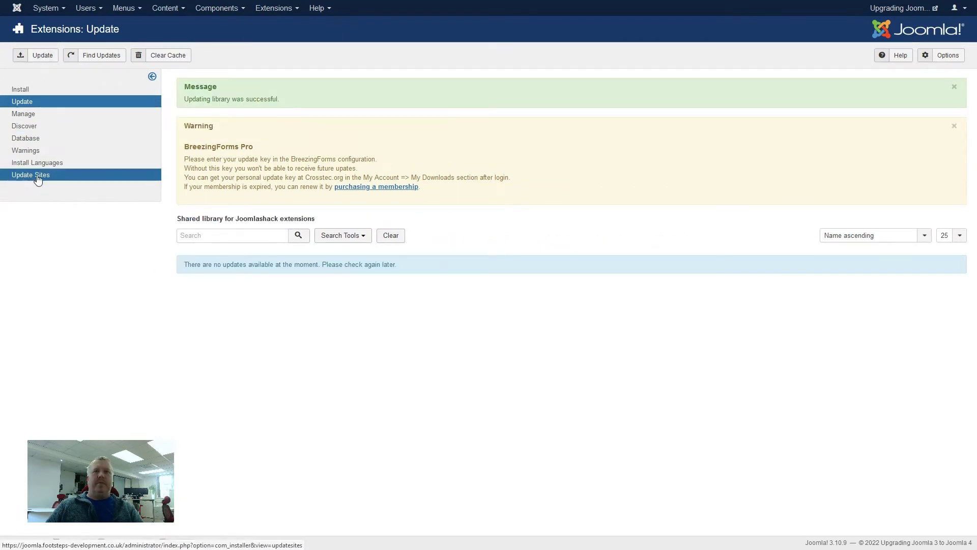
- Rebuild the update sites, then clear the cache and find updates, confirming none remain
click(37, 179)
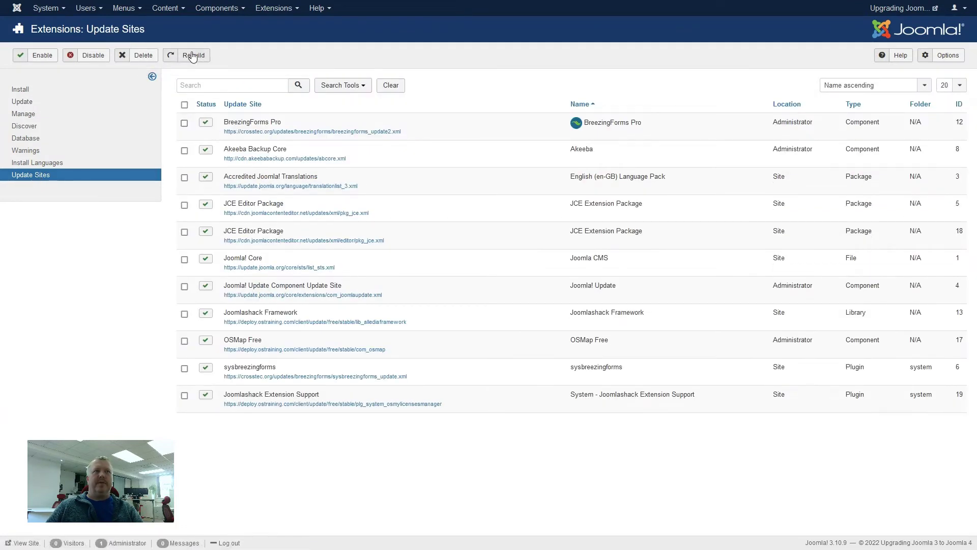
click(189, 57)
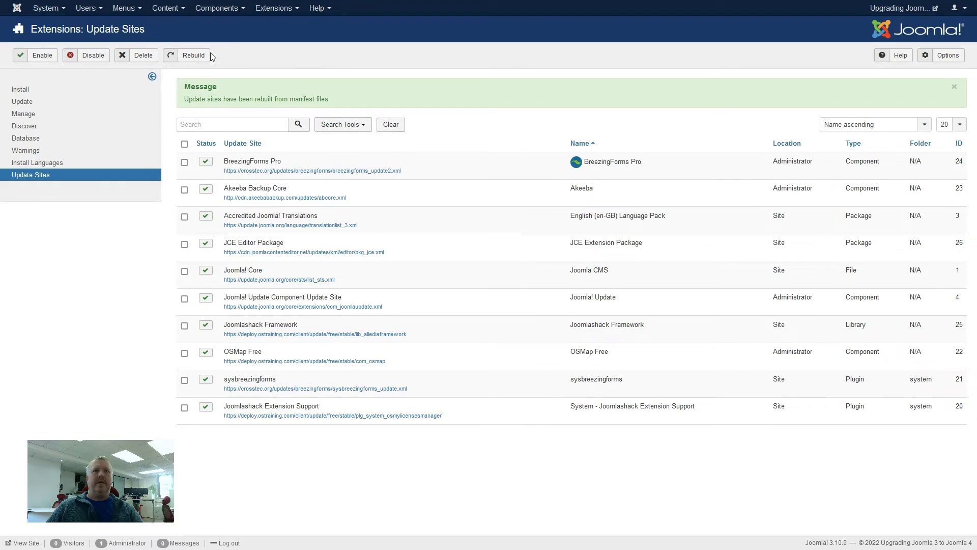
click(30, 102)
click(156, 57)
click(102, 57)
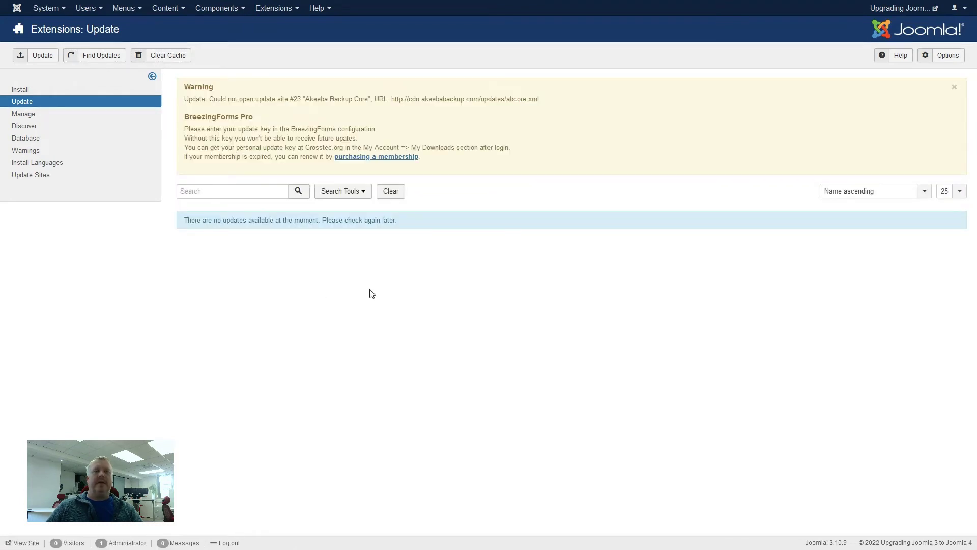
- Run the Joomla 4.1.4 pre-update check and review the required and recommended PHP settings and extension compatibility lists
click(17, 11)
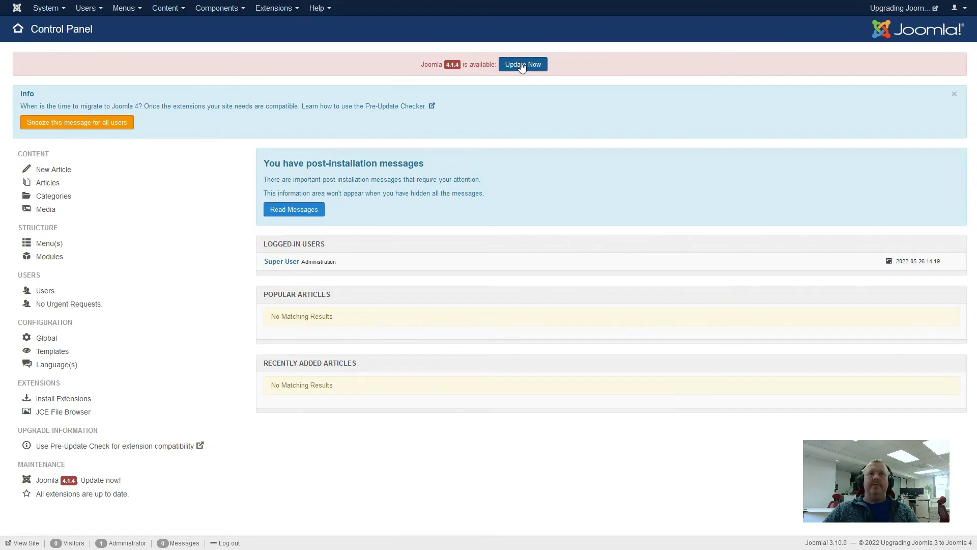
click(522, 65)
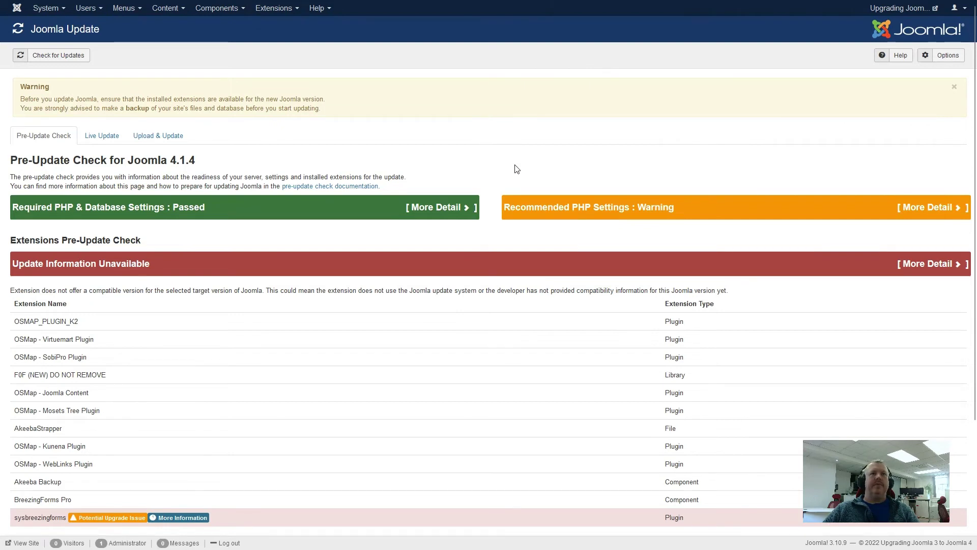
click(436, 207)
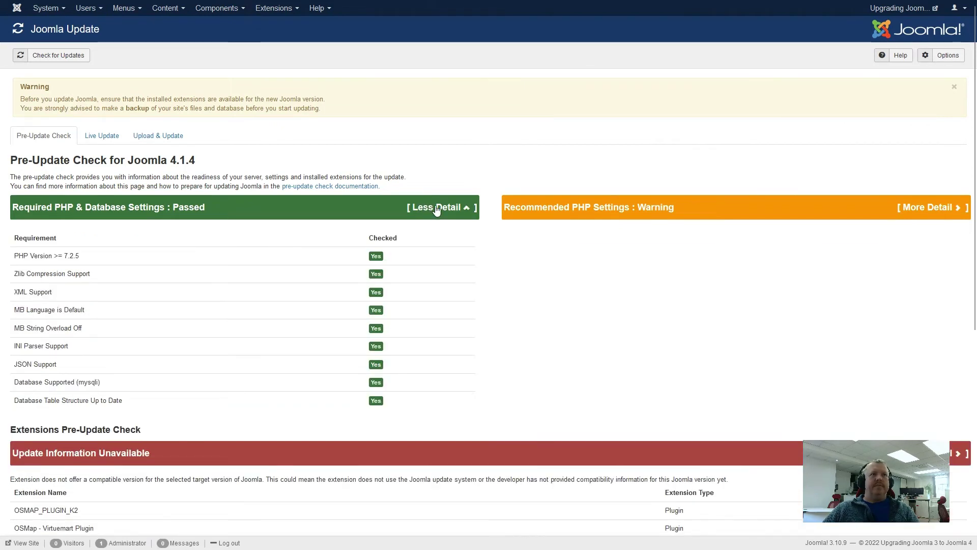
click(436, 207)
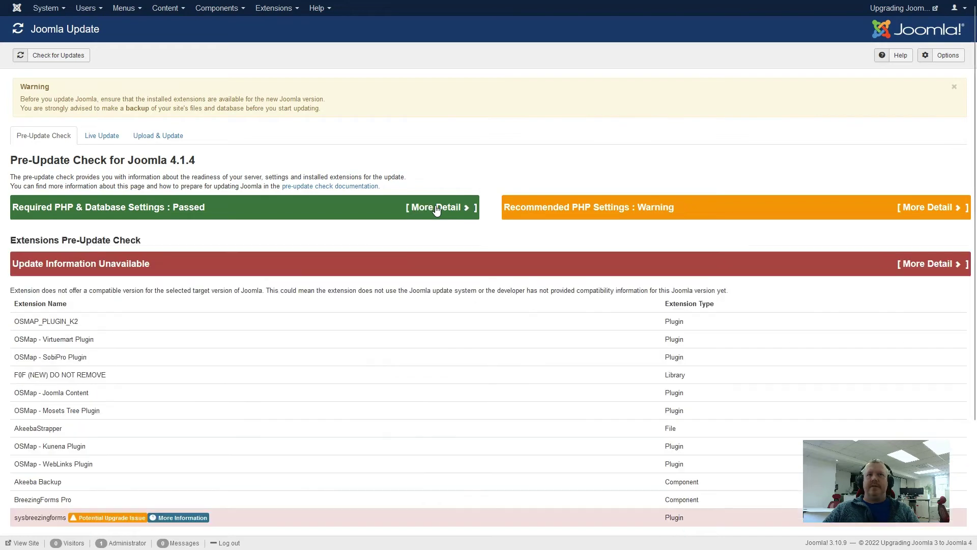
click(939, 207)
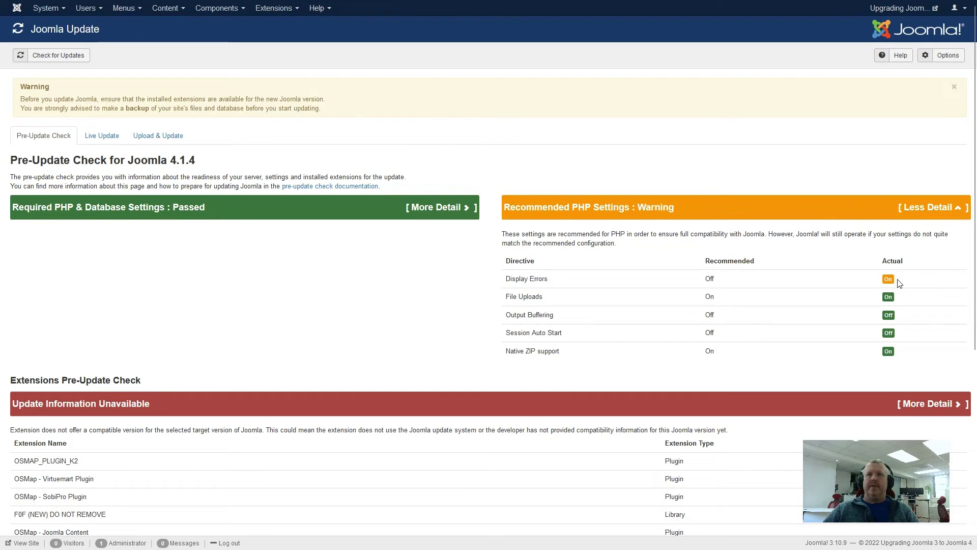
click(939, 207)
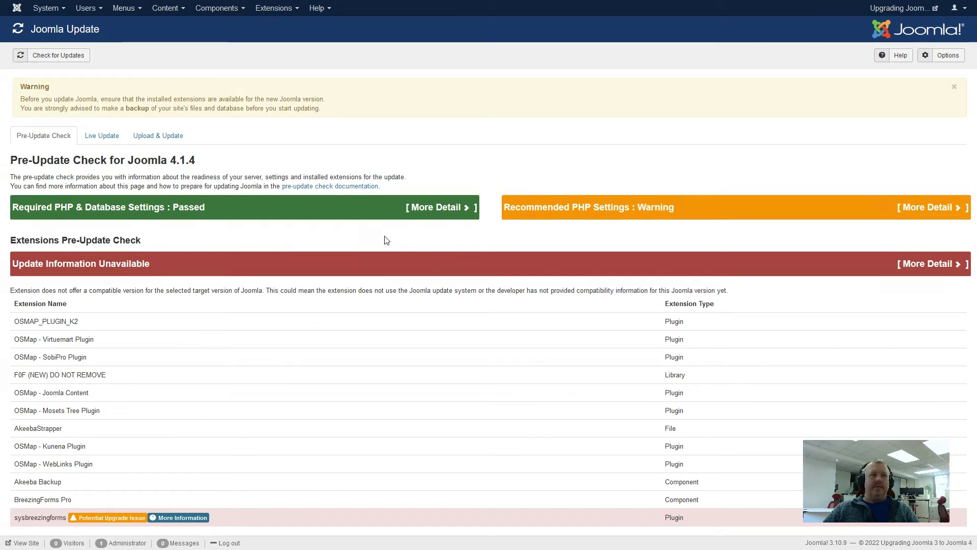
scroll(387, 241, down, 3)
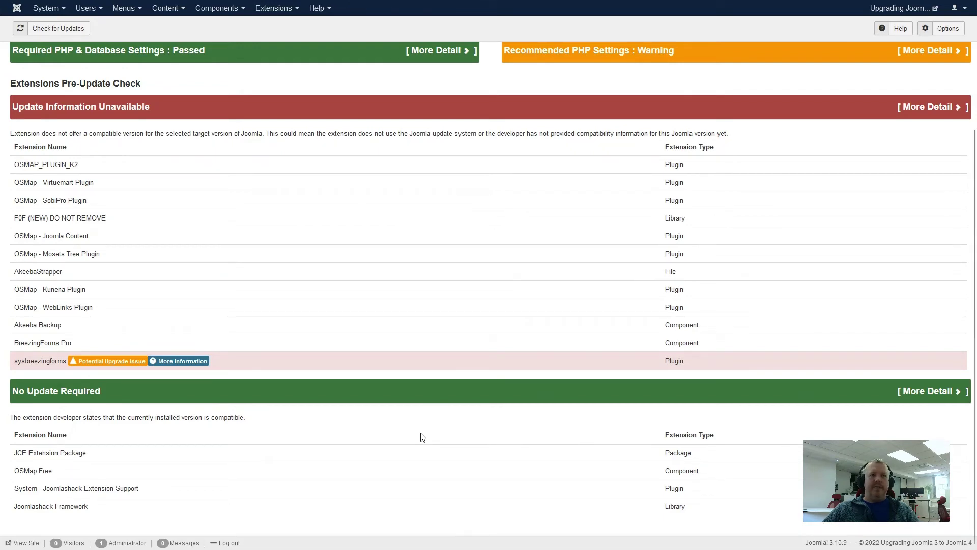
- Install the Joomla 4.1.4 update from Live Update, ignoring the sysbreezingforms plugin compatibility warning
scroll(422, 437, up, 5)
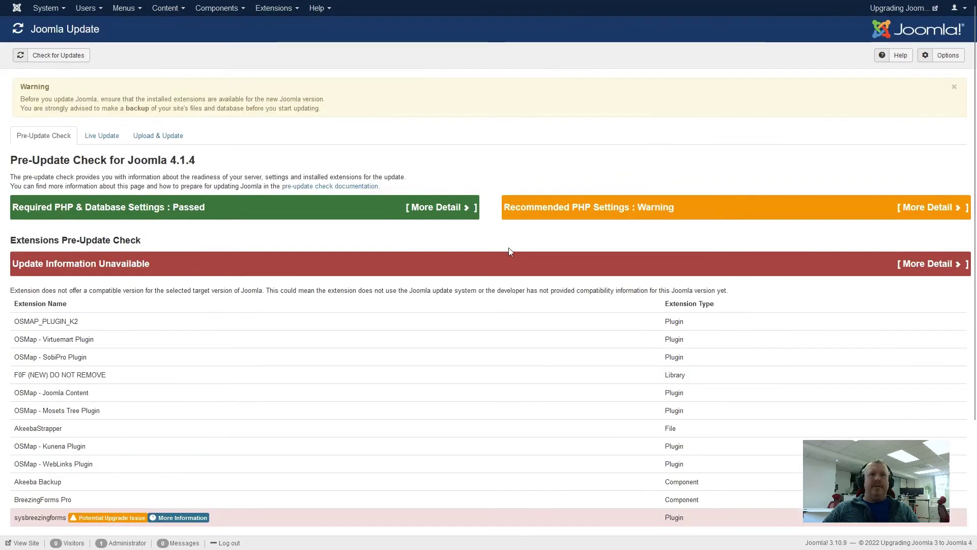
click(103, 138)
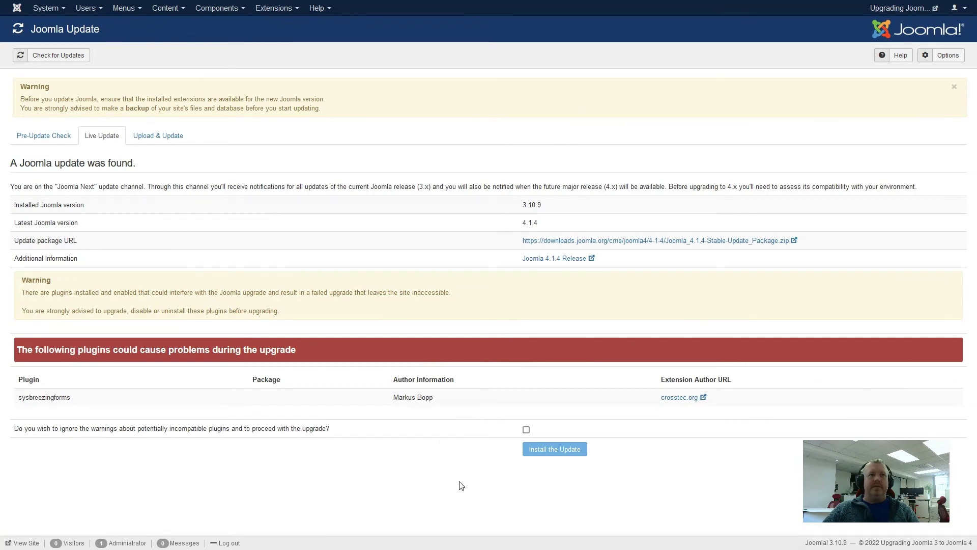
click(526, 430)
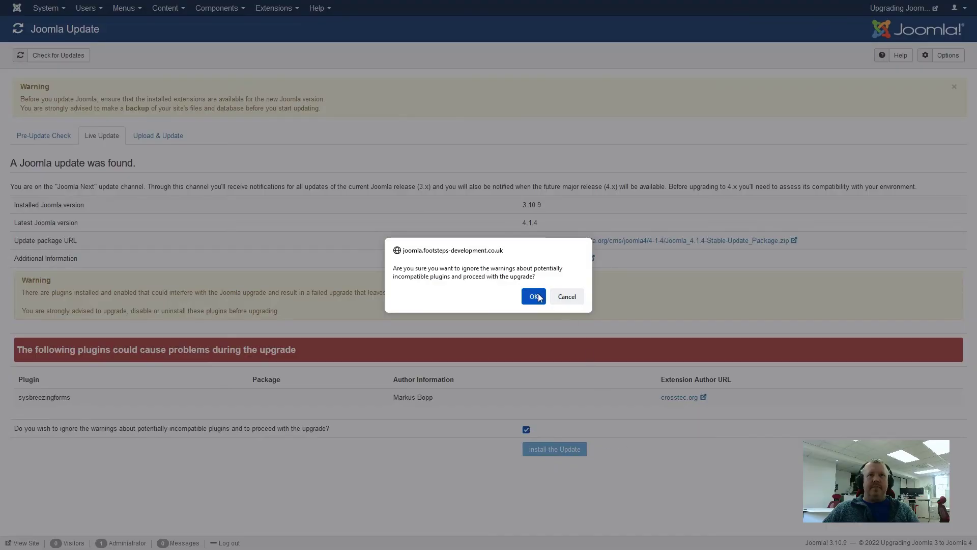
click(534, 297)
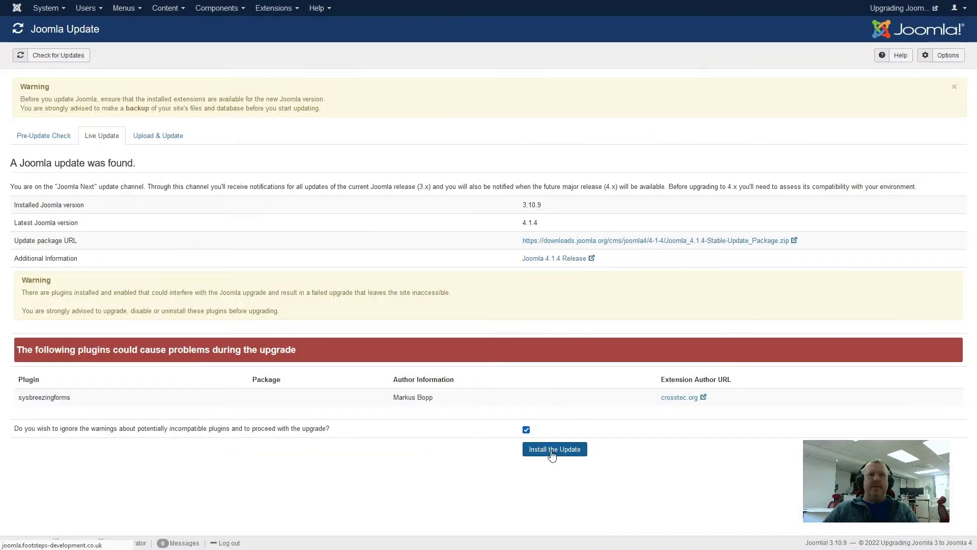
click(552, 450)
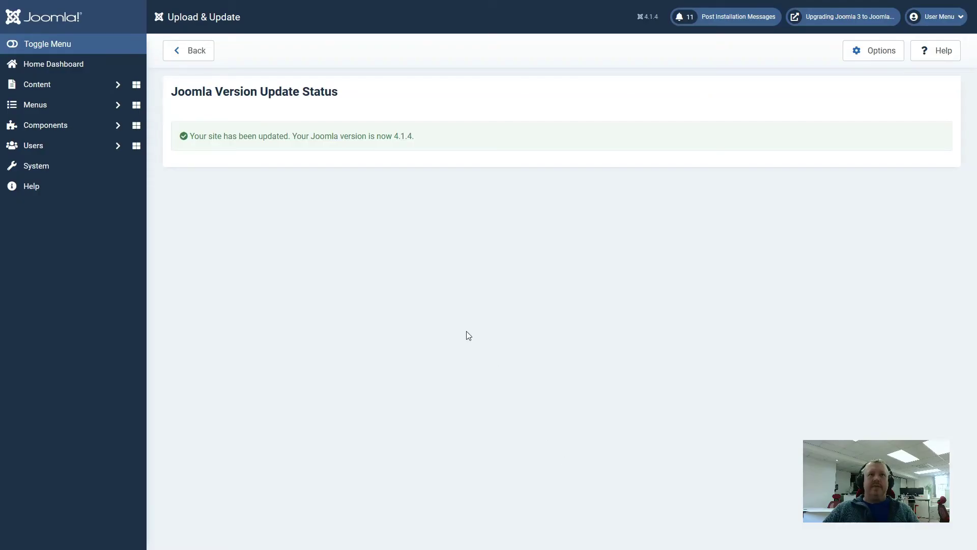
- Check for Updates to confirm 4.1.4 is current, then go to the Home Dashboard
click(194, 54)
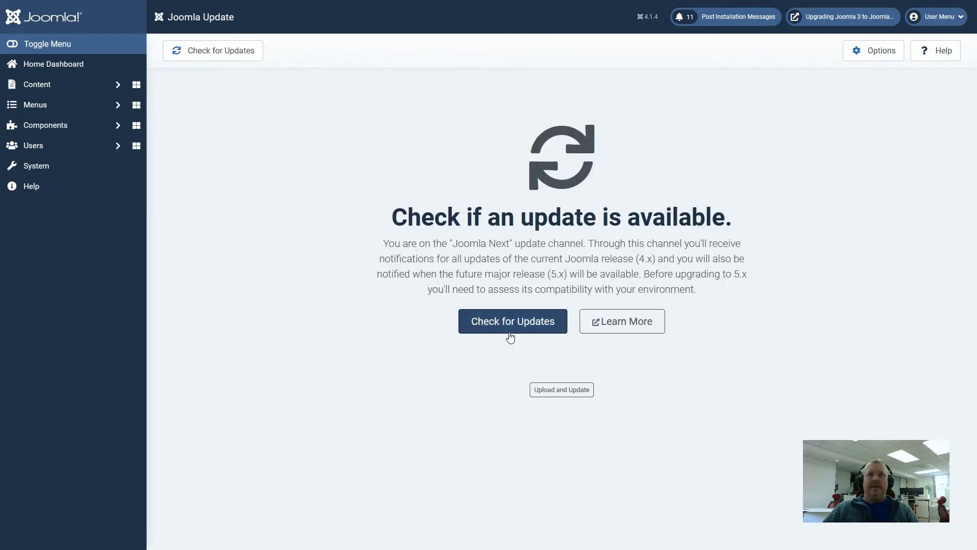
click(518, 330)
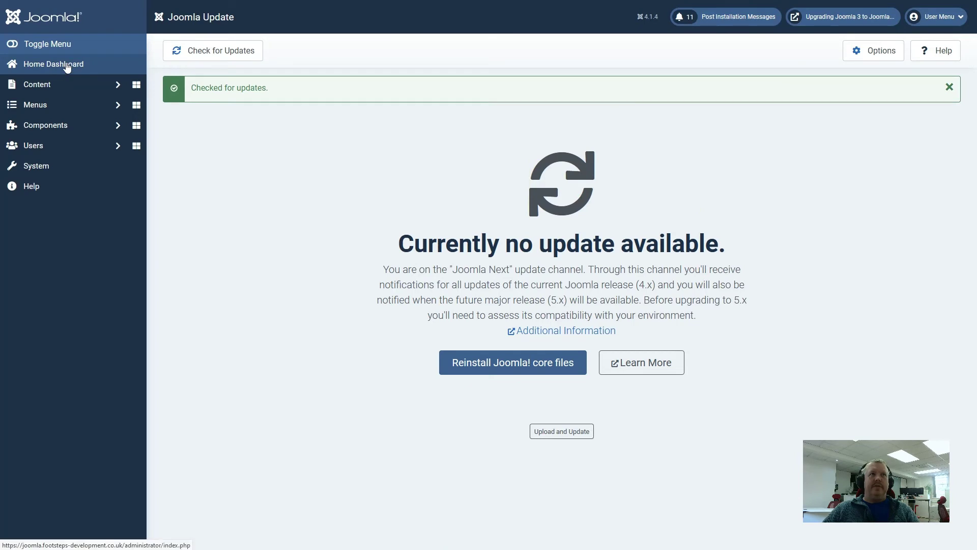
click(66, 66)
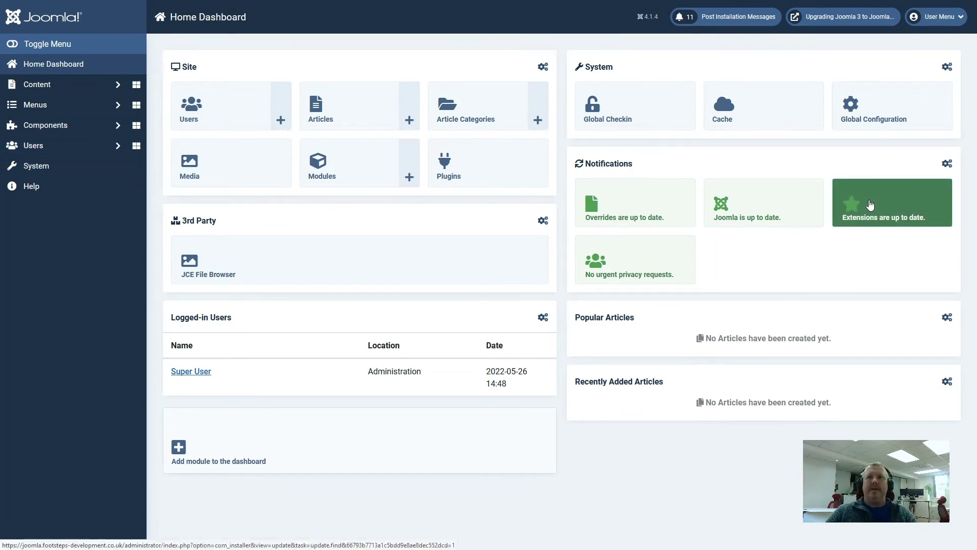
- Check for extension updates, then open BreezingForms Pro, which fails with an isAdmin() error
click(846, 211)
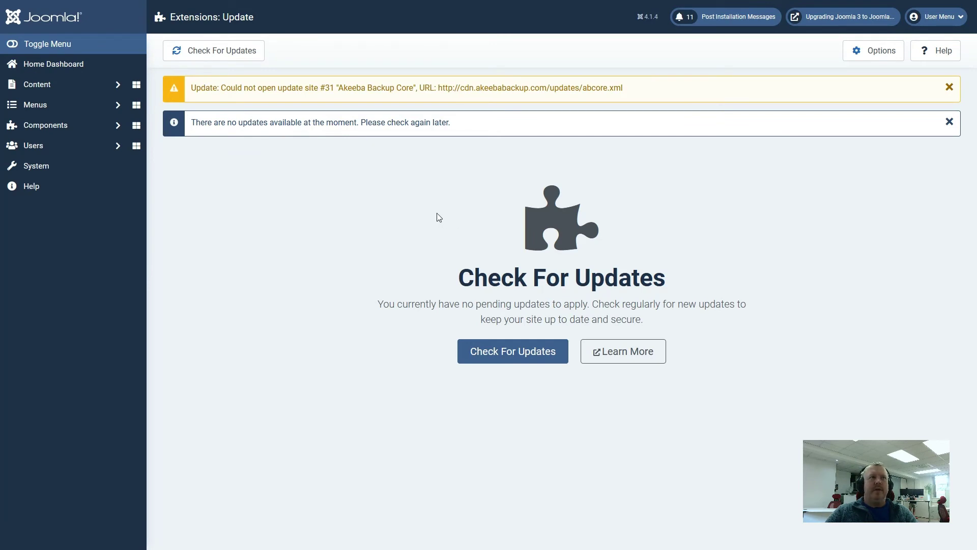
click(54, 127)
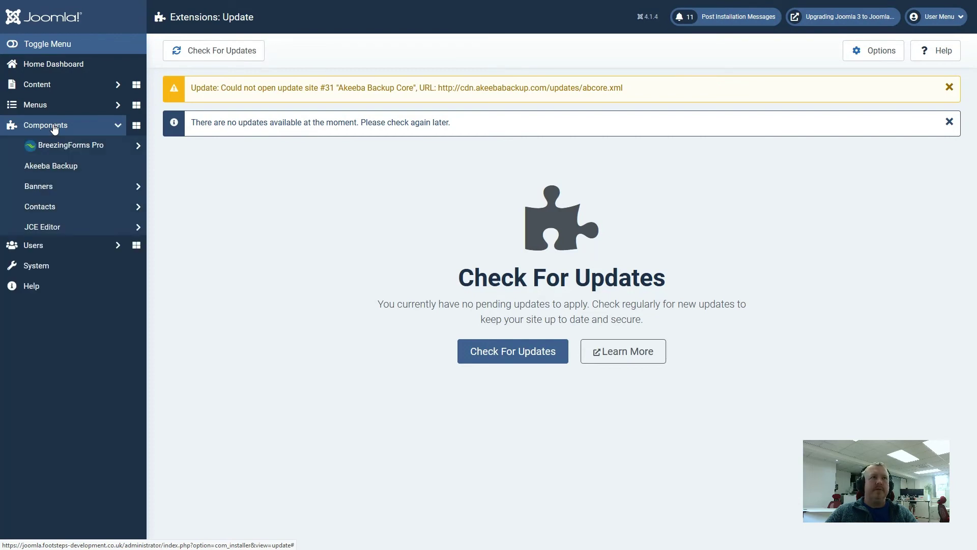
click(62, 146)
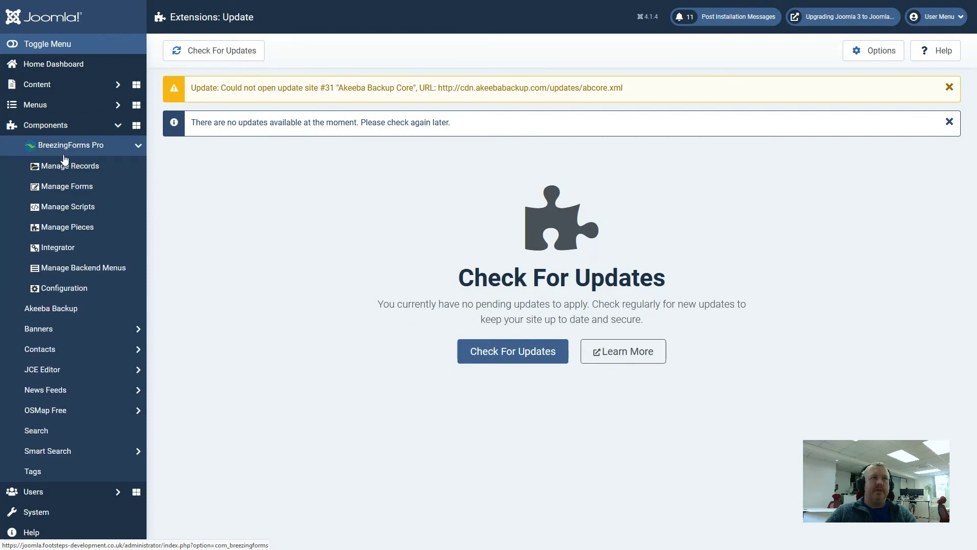
click(61, 168)
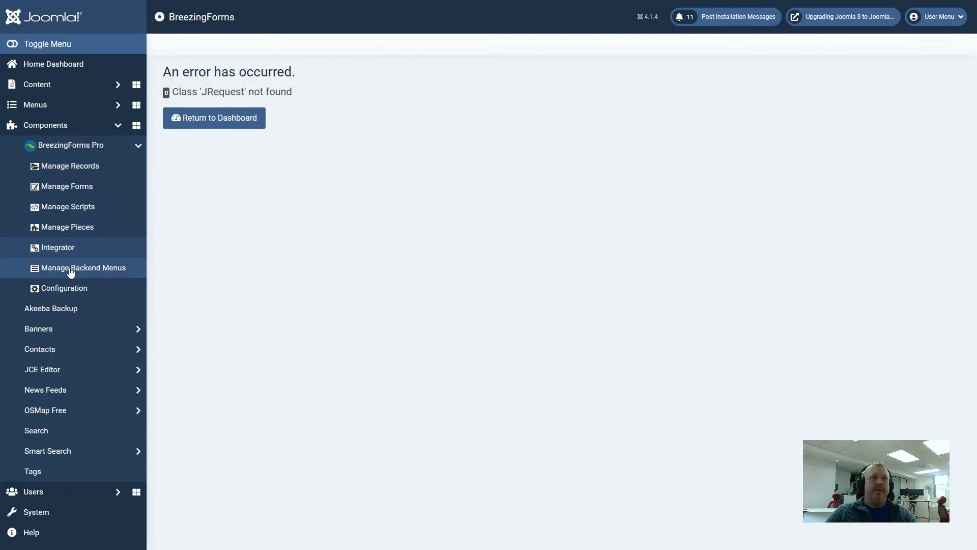
click(80, 149)
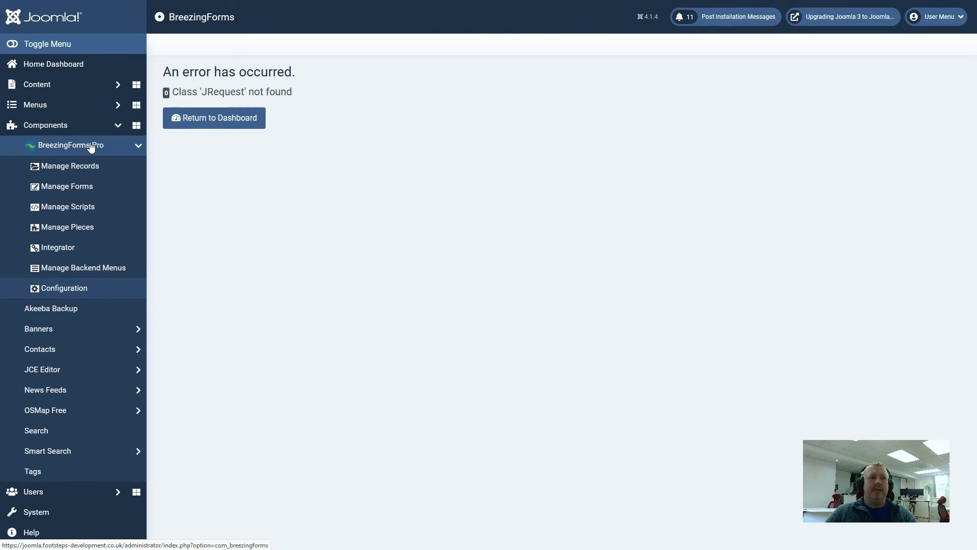
- Test Akeeba Backup, the JCE Editor control panel and the OSMap Free sitemaps list
click(62, 309)
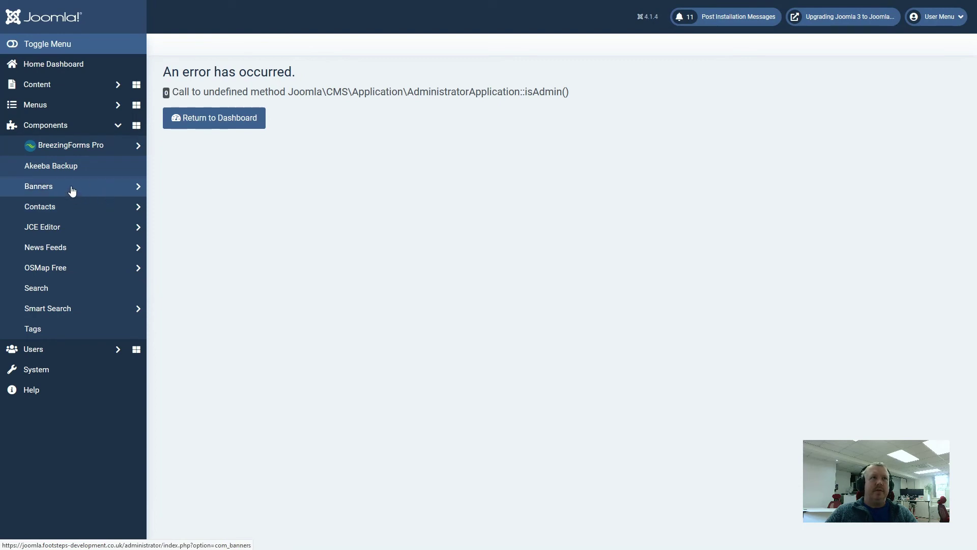
click(72, 191)
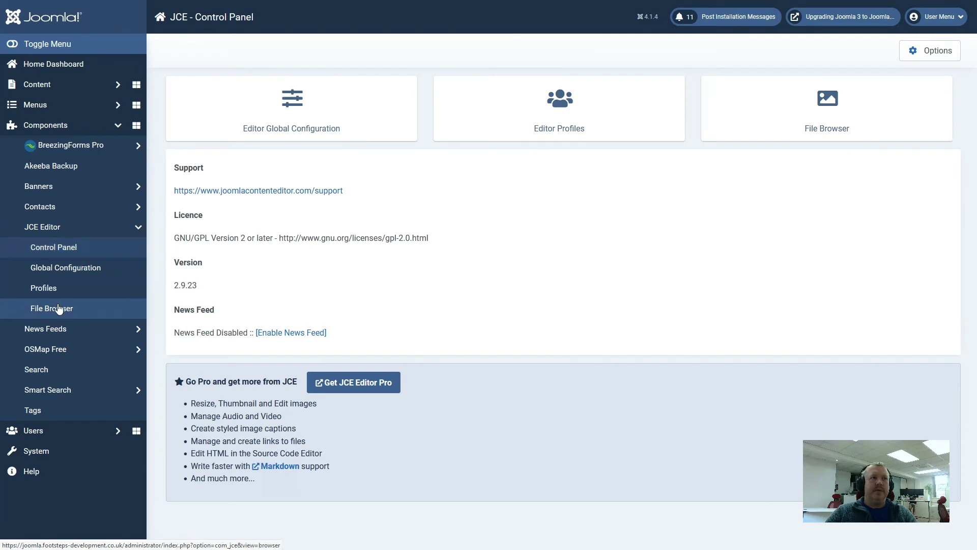
click(50, 349)
click(55, 289)
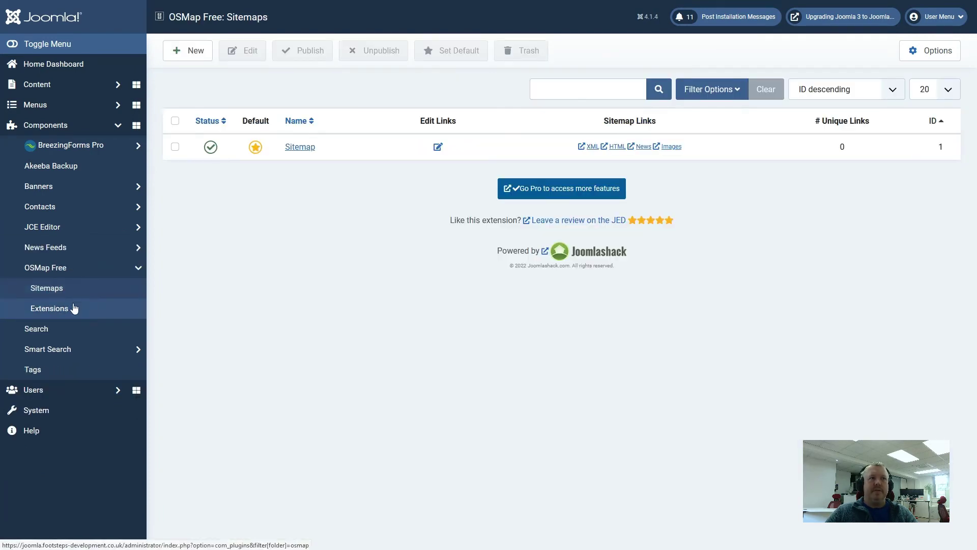
click(46, 131)
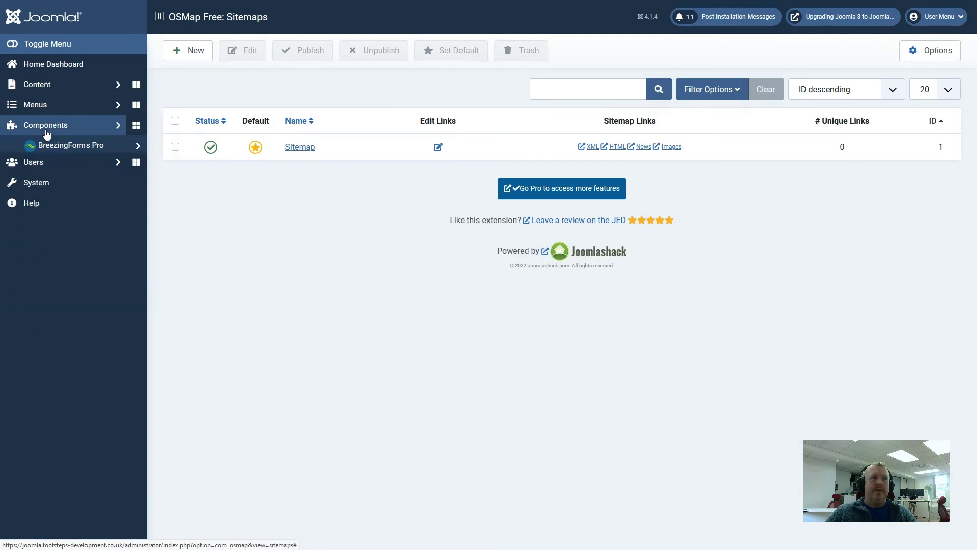
- Go to the Home Dashboard and wait until the tiles report Joomla 4.1.4 and extensions up to date
click(42, 70)
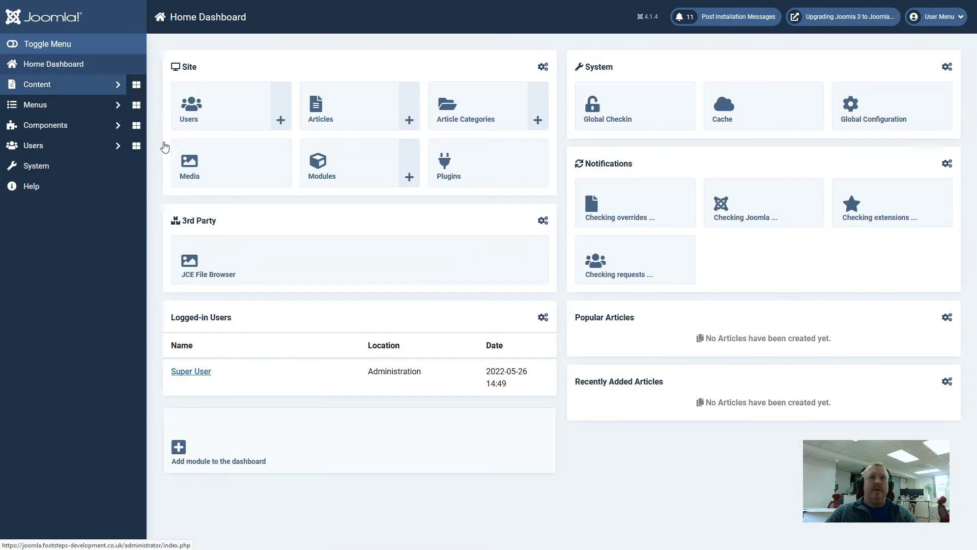